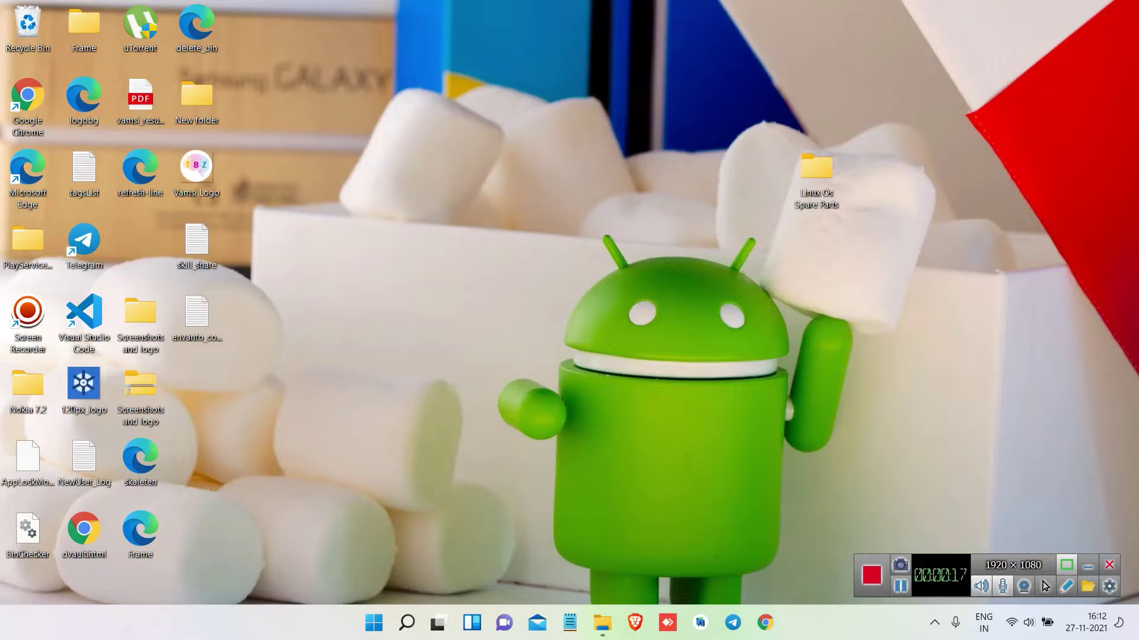
Open the Linux Os Spare Parts folder on the desktop and look over the Kali Linux appliance and VirtualBox installer files
{"action": "left_click_drag", "start_coordinate": [816, 167], "coordinate": [703, 96]}
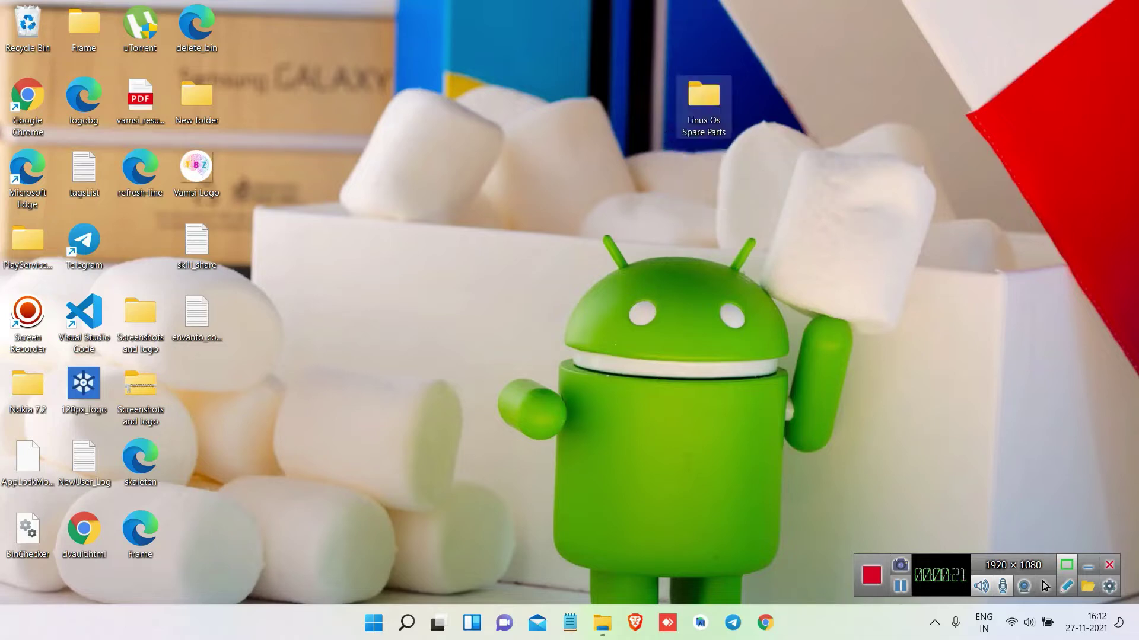
{"action": "double_click", "coordinate": [703, 97]}
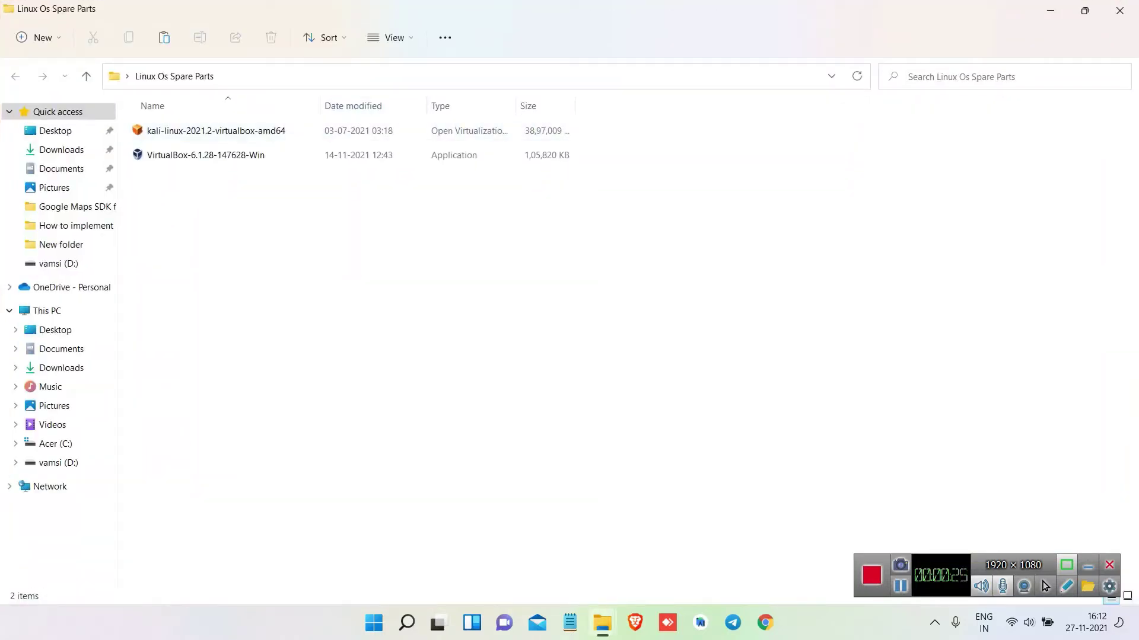
{"action": "left_click_drag", "start_coordinate": [298, 206], "coordinate": [350, 129]}
{"action": "left_click", "coordinate": [368, 237]}
{"action": "left_click", "coordinate": [260, 156]}
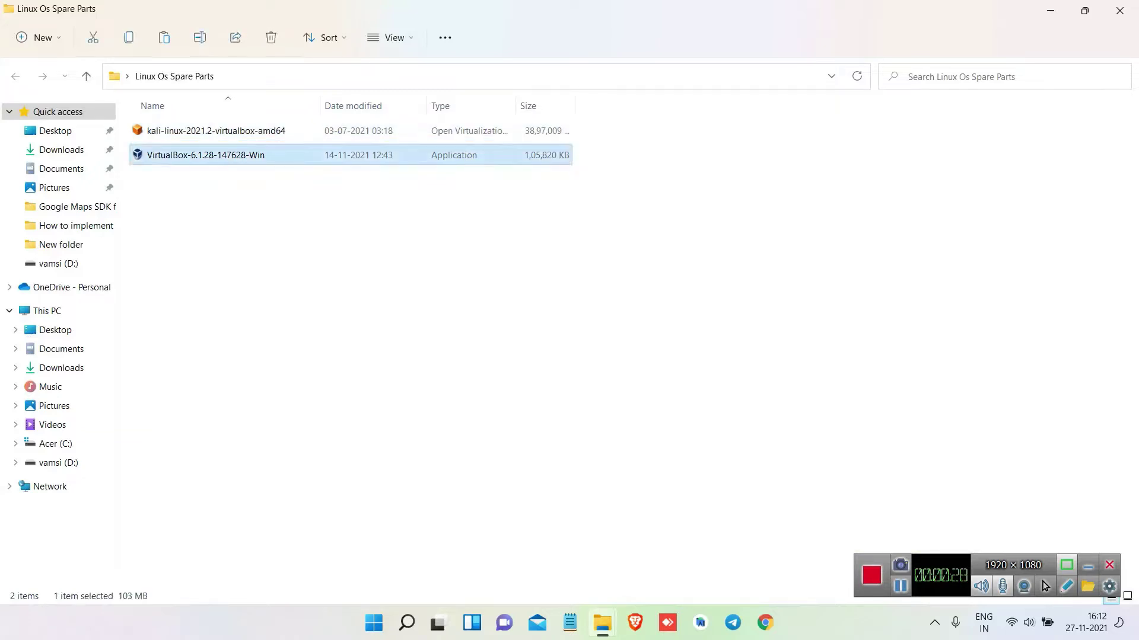
{"action": "left_click", "coordinate": [261, 131]}
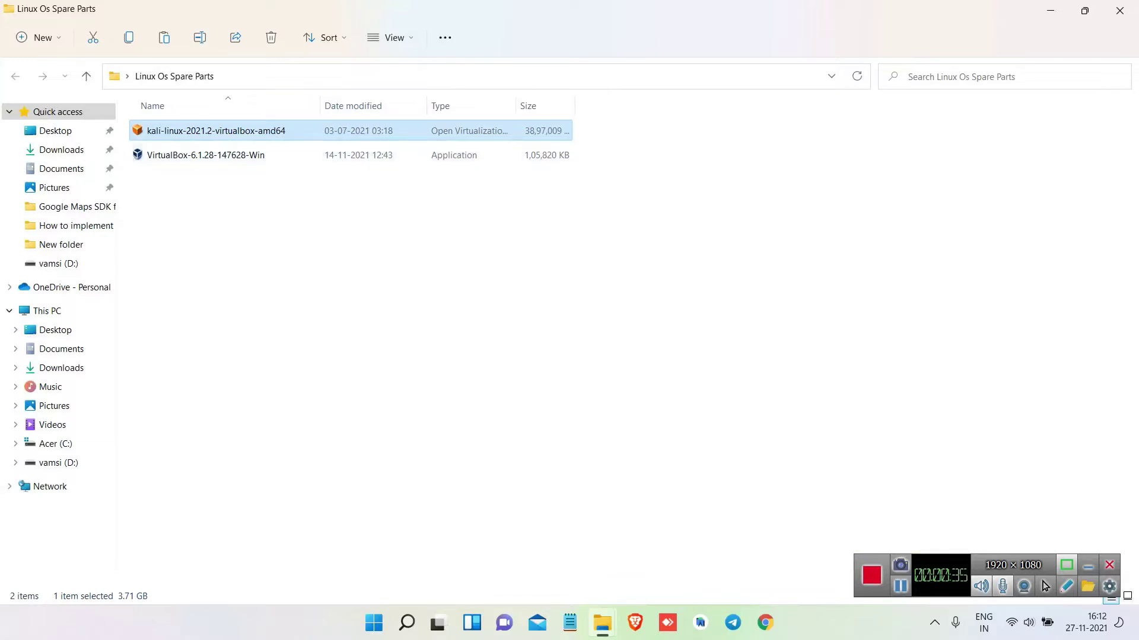
{"action": "left_click_drag", "start_coordinate": [272, 211], "coordinate": [338, 120]}
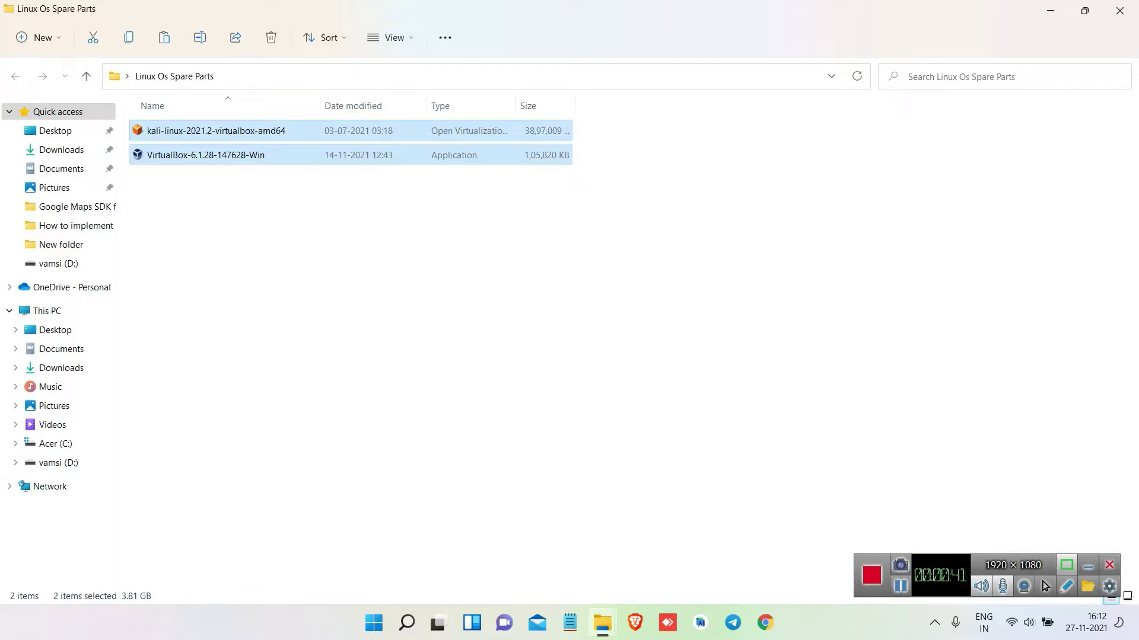
{"action": "left_click", "coordinate": [415, 249]}
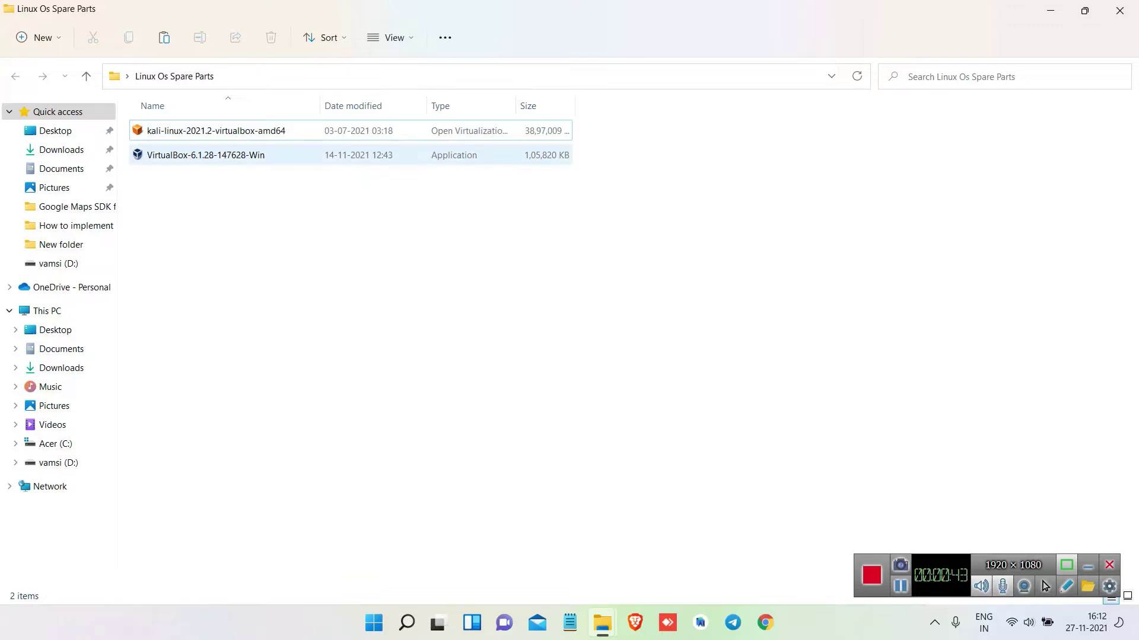
Install VirtualBox from VirtualBox-6.1.28-147628-Win with the default features, location and shortcut options, accepting the network interruption, and finish the setup wizard
{"action": "left_click", "coordinate": [183, 157]}
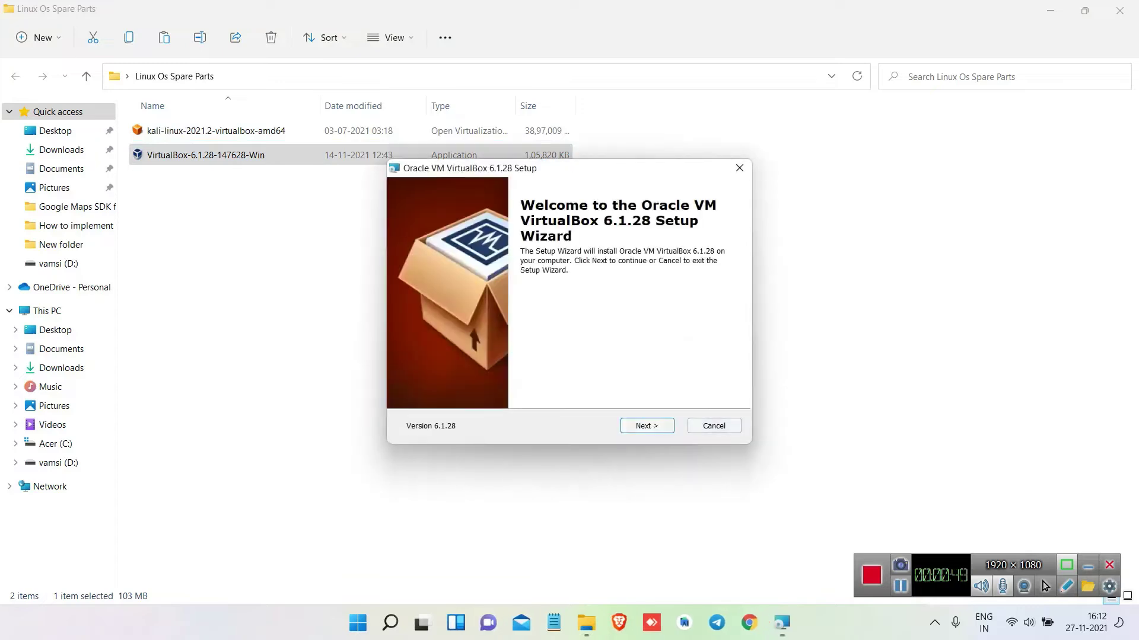
{"action": "left_click", "coordinate": [647, 425]}
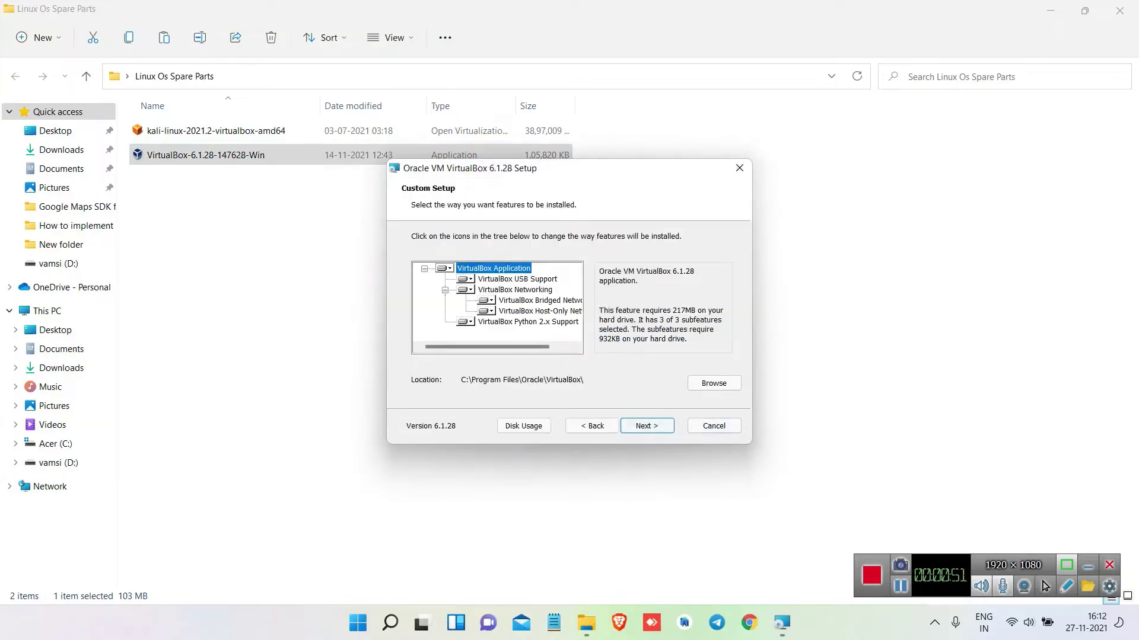
{"action": "left_click", "coordinate": [647, 426]}
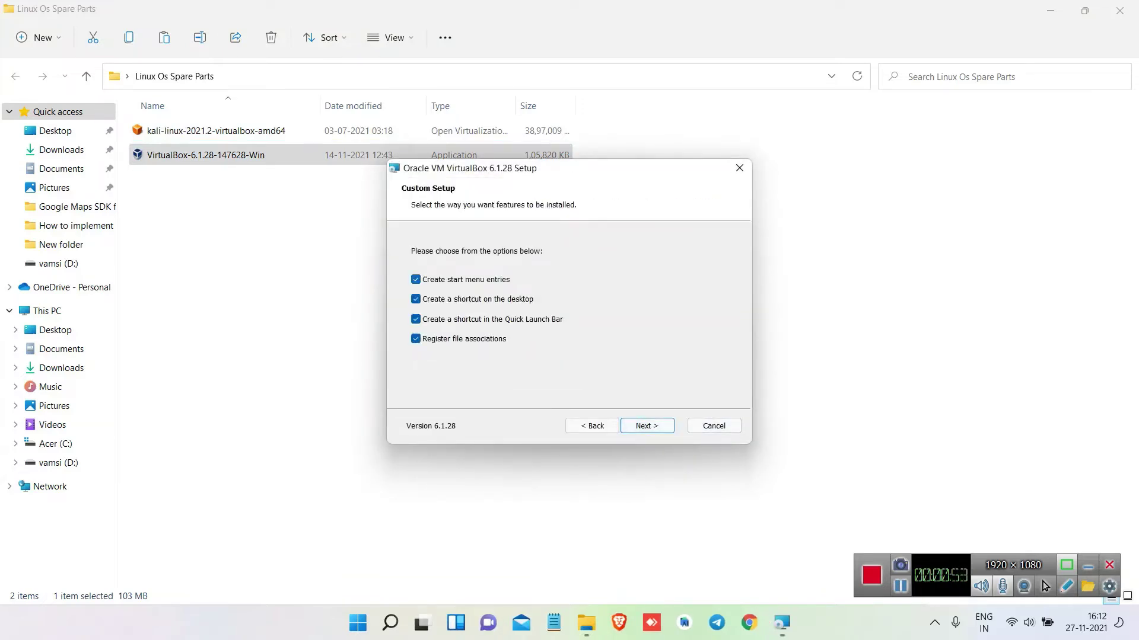
{"action": "left_click", "coordinate": [647, 425]}
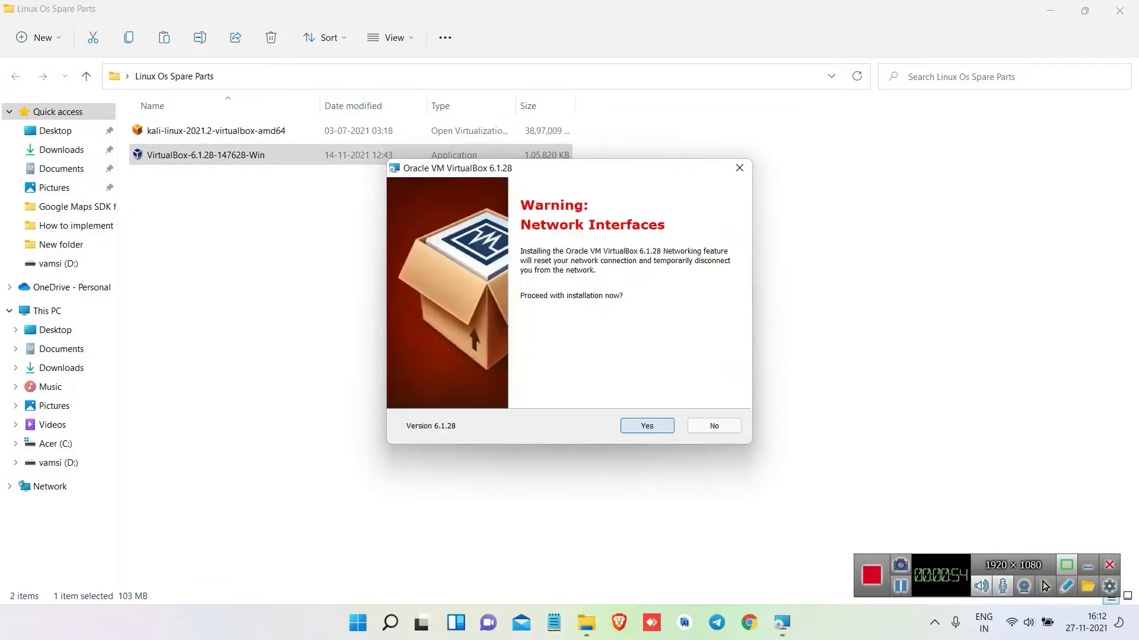
{"action": "left_click", "coordinate": [647, 426]}
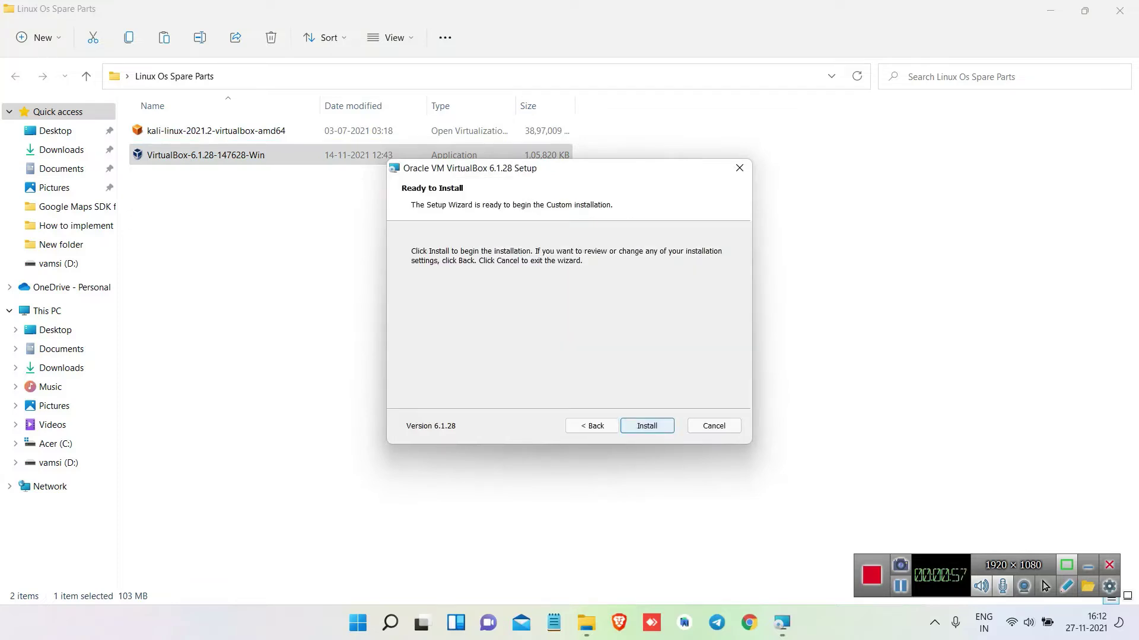
{"action": "left_click", "coordinate": [647, 426]}
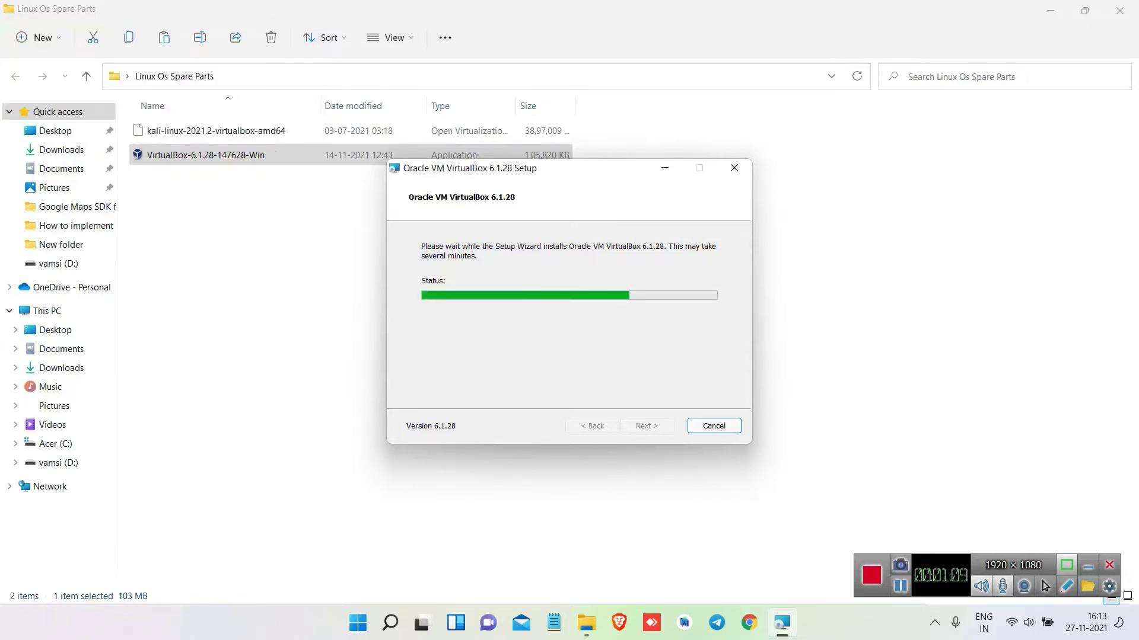
{"action": "key", "text": "Return"}
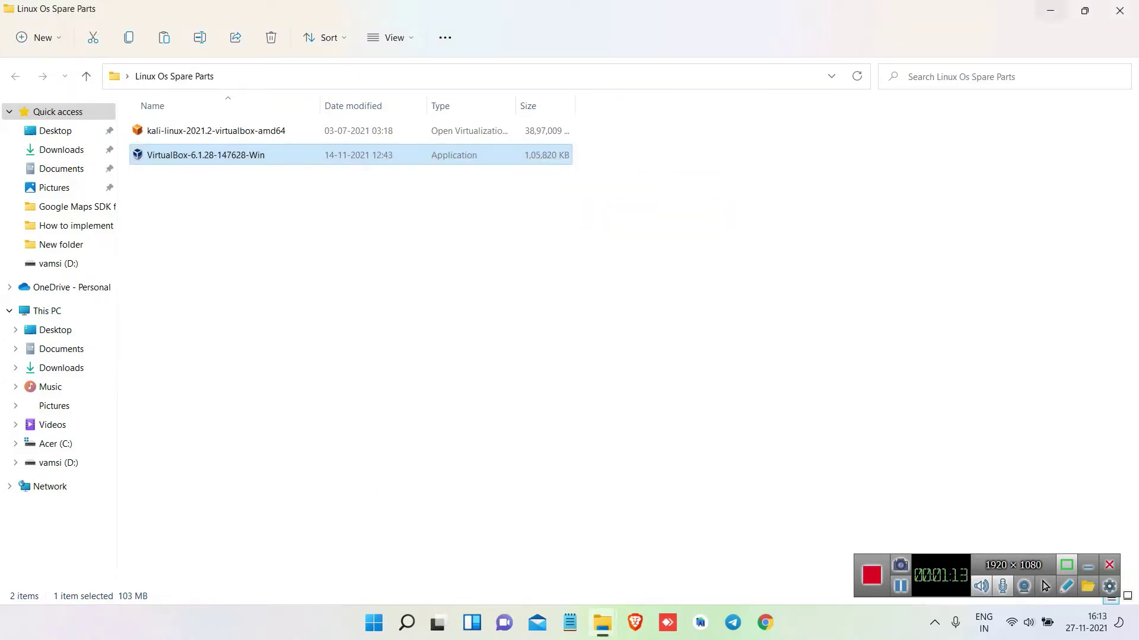
Move the Linux Os Spare Parts folder to the far upper corner of the desktop, and restart VirtualBox Manager from its desktop shortcut
{"action": "left_click", "coordinate": [1049, 10]}
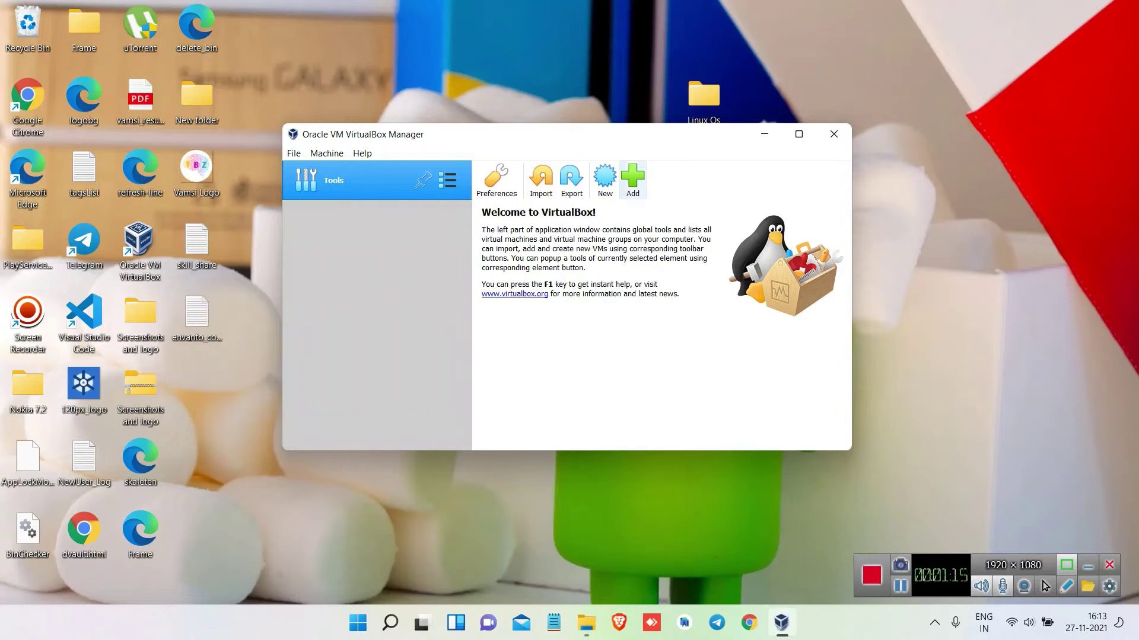
{"action": "left_click_drag", "start_coordinate": [415, 99], "coordinate": [434, 170]}
{"action": "left_click_drag", "start_coordinate": [704, 97], "coordinate": [1097, 27]}
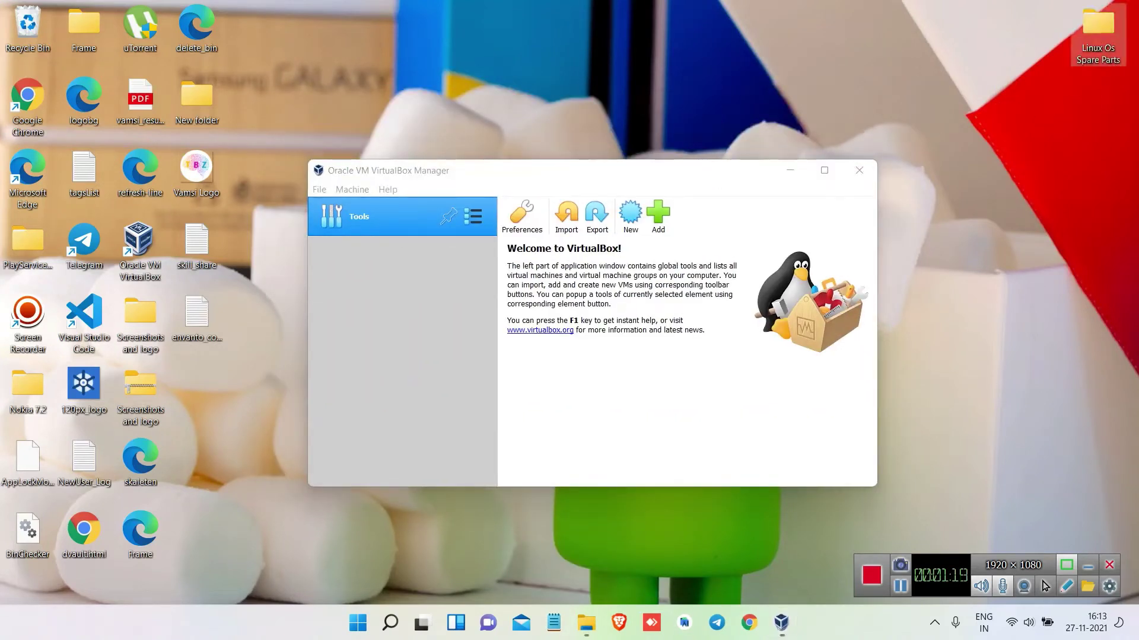
{"action": "left_click", "coordinate": [860, 170]}
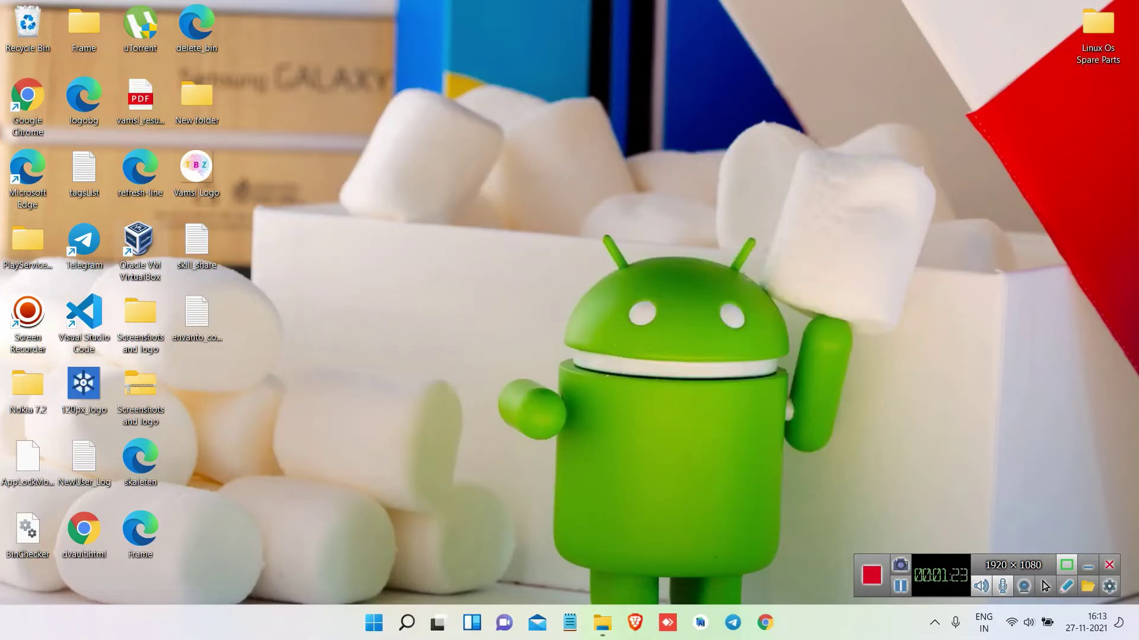
{"action": "double_click", "coordinate": [140, 243]}
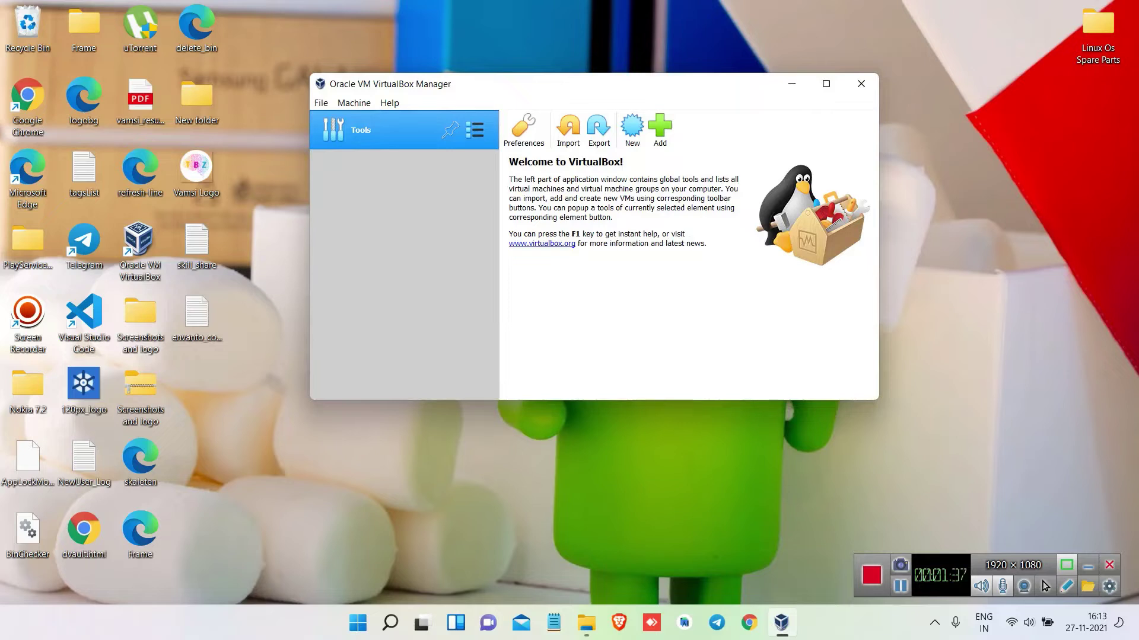
Start importing an appliance and choose kali-linux-2021.2-virtualbox-amd64 from the Linux Os Spare Parts desktop folder, continuing to the appliance settings
{"action": "left_click", "coordinate": [568, 128]}
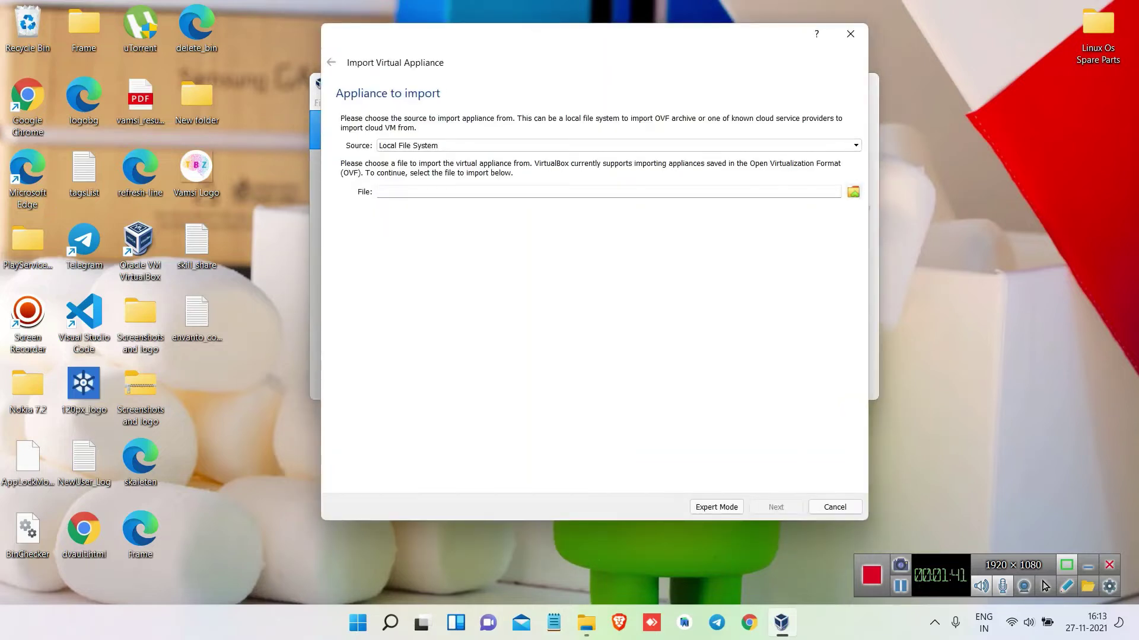
{"action": "left_click", "coordinate": [854, 192]}
{"action": "left_click", "coordinate": [381, 165]}
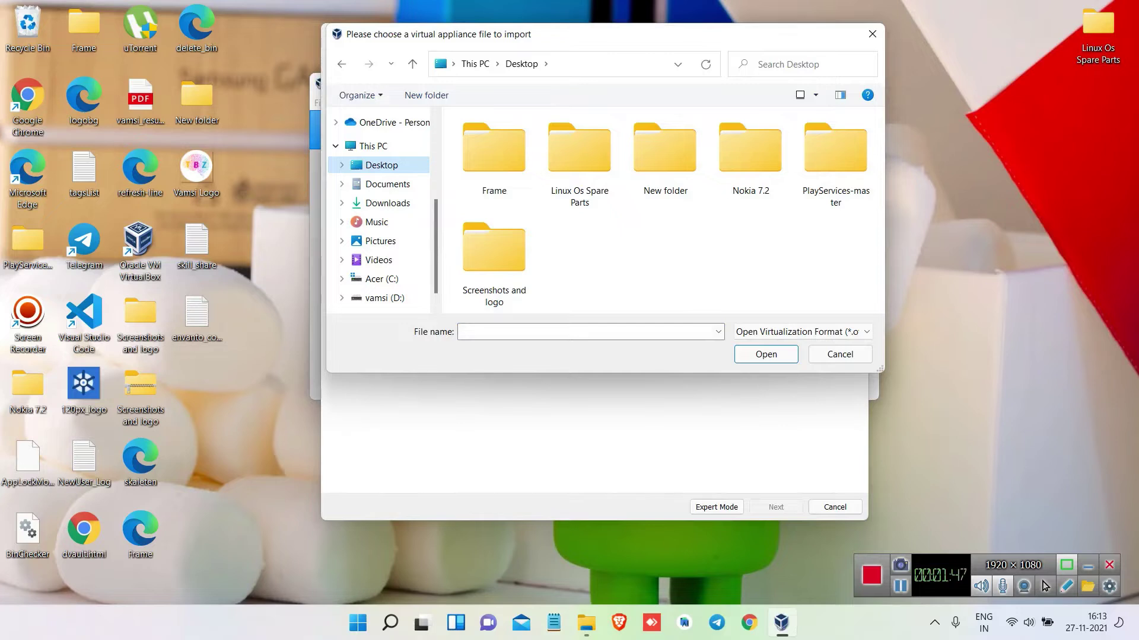
{"action": "double_click", "coordinate": [579, 151]}
{"action": "left_click", "coordinate": [564, 143]}
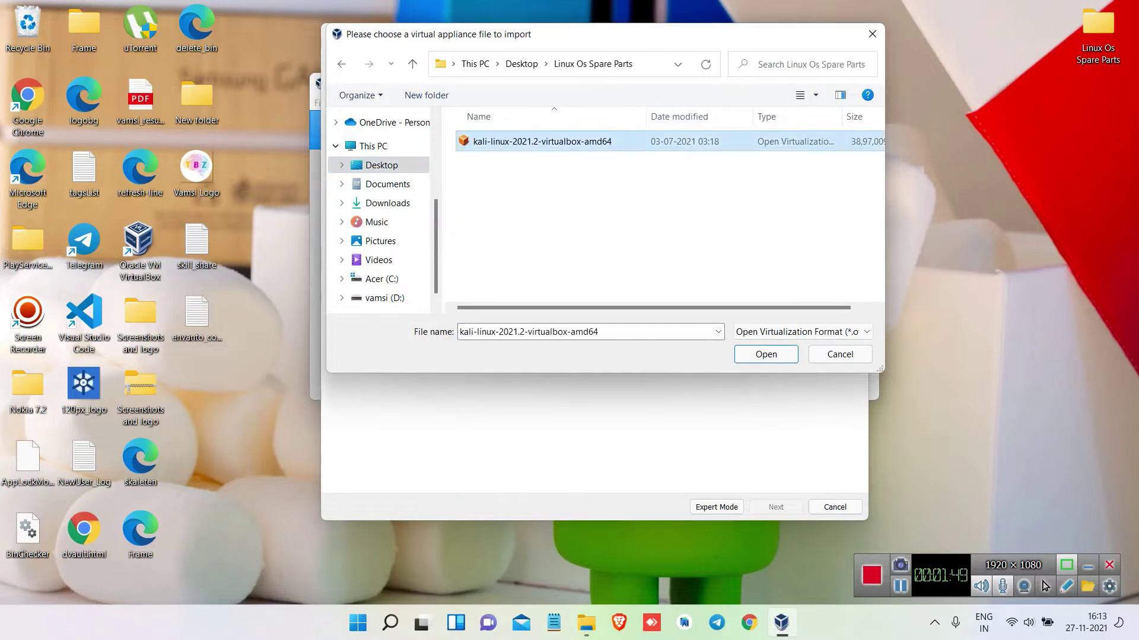
{"action": "key", "text": "Return"}
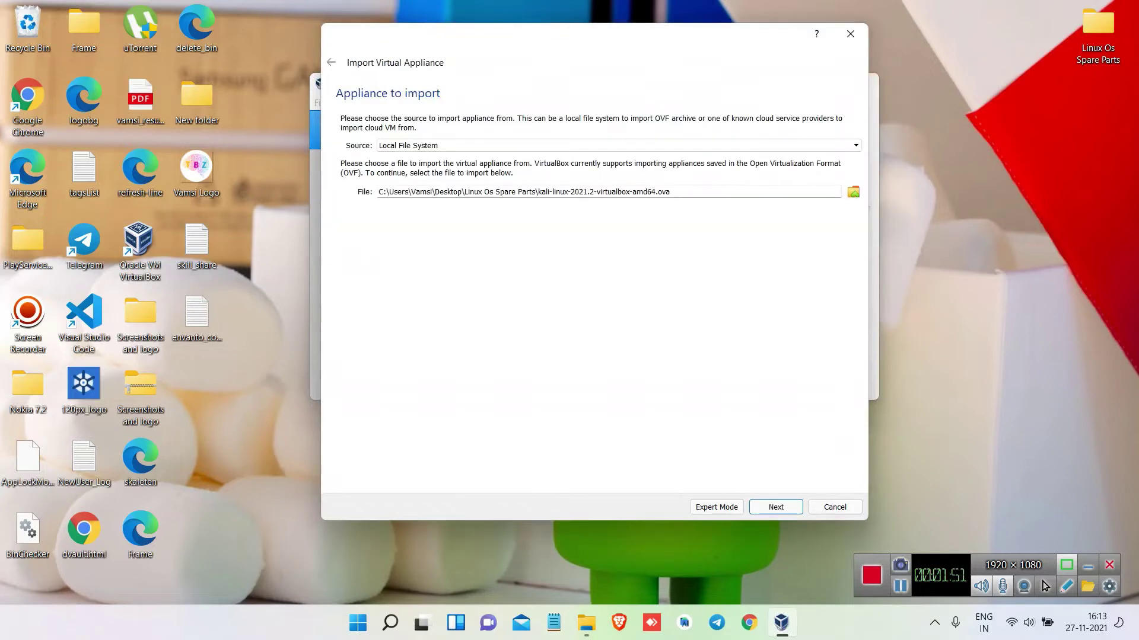
{"action": "key", "text": "Return"}
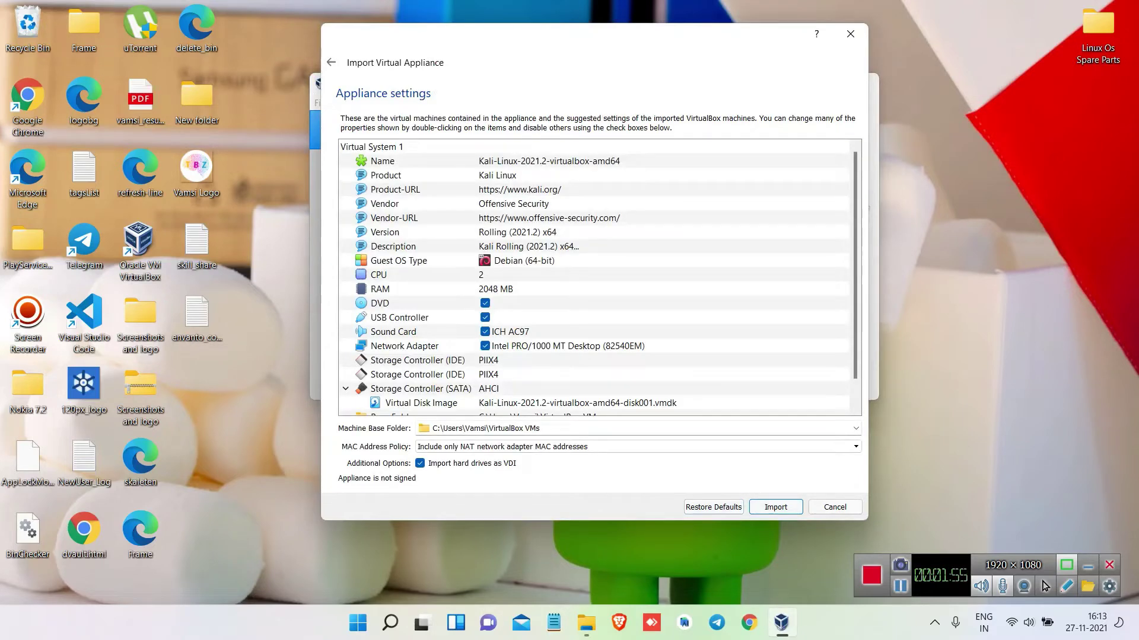
Review the suggested appliance settings, import the Kali Linux virtual machine with its defaults, and agree to the software license
{"action": "left_click_drag", "start_coordinate": [593, 34], "coordinate": [585, 13]}
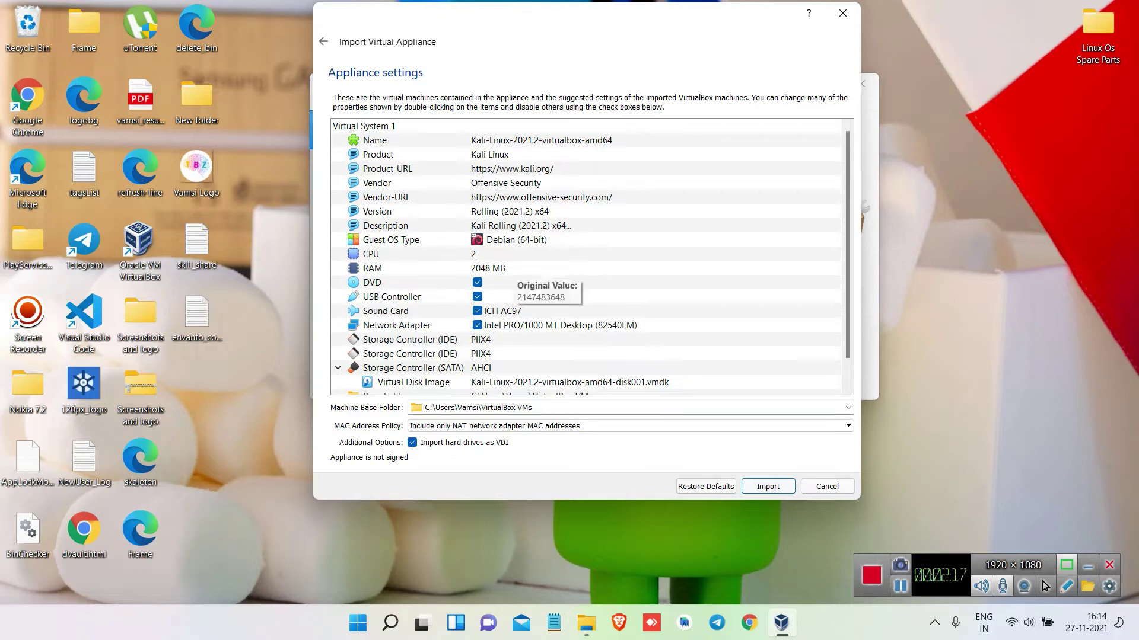
{"action": "scroll", "coordinate": [522, 332], "scroll_direction": "down", "scroll_amount": 1}
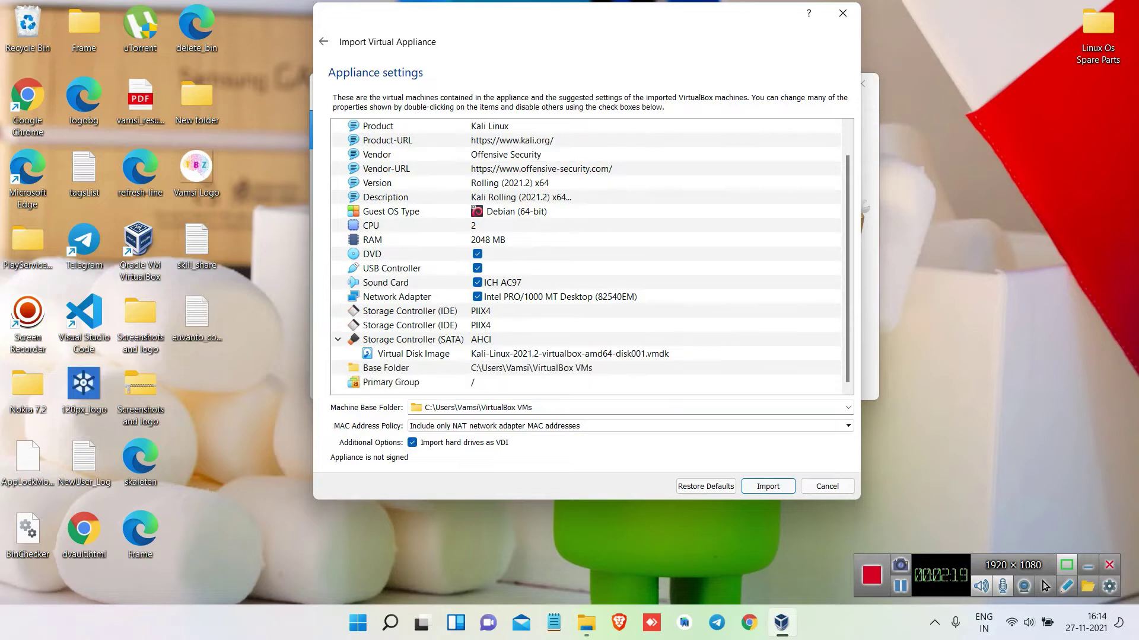
{"action": "scroll", "coordinate": [591, 257], "scroll_direction": "up", "scroll_amount": 1}
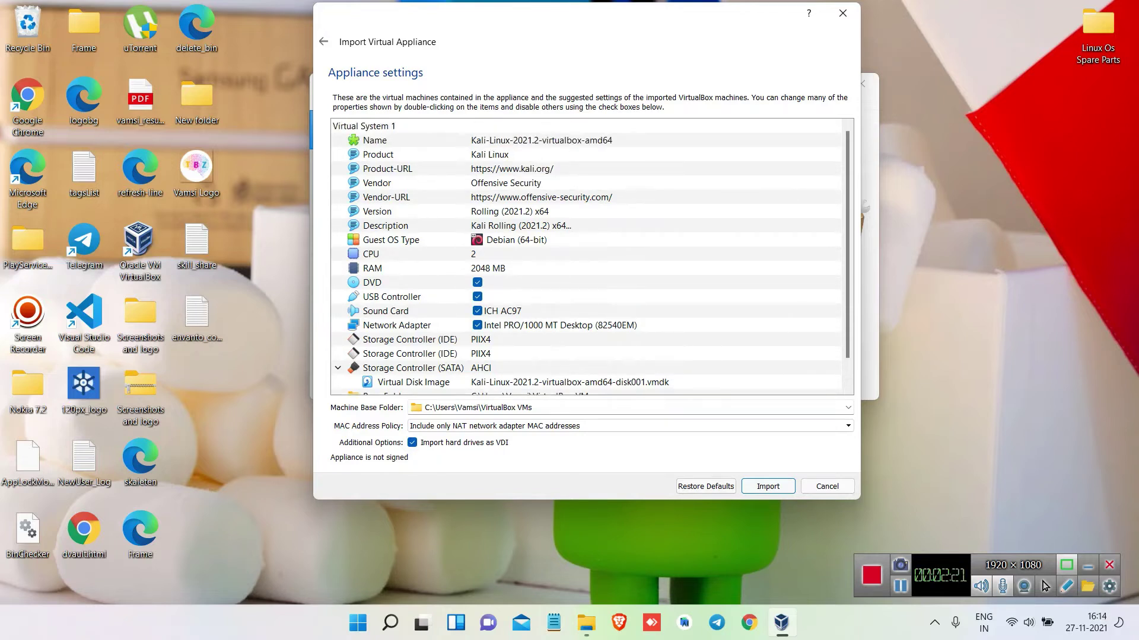
{"action": "scroll", "coordinate": [591, 257], "scroll_direction": "down", "scroll_amount": 1}
{"action": "scroll", "coordinate": [591, 256], "scroll_direction": "up", "scroll_amount": 1}
{"action": "left_click", "coordinate": [768, 487]}
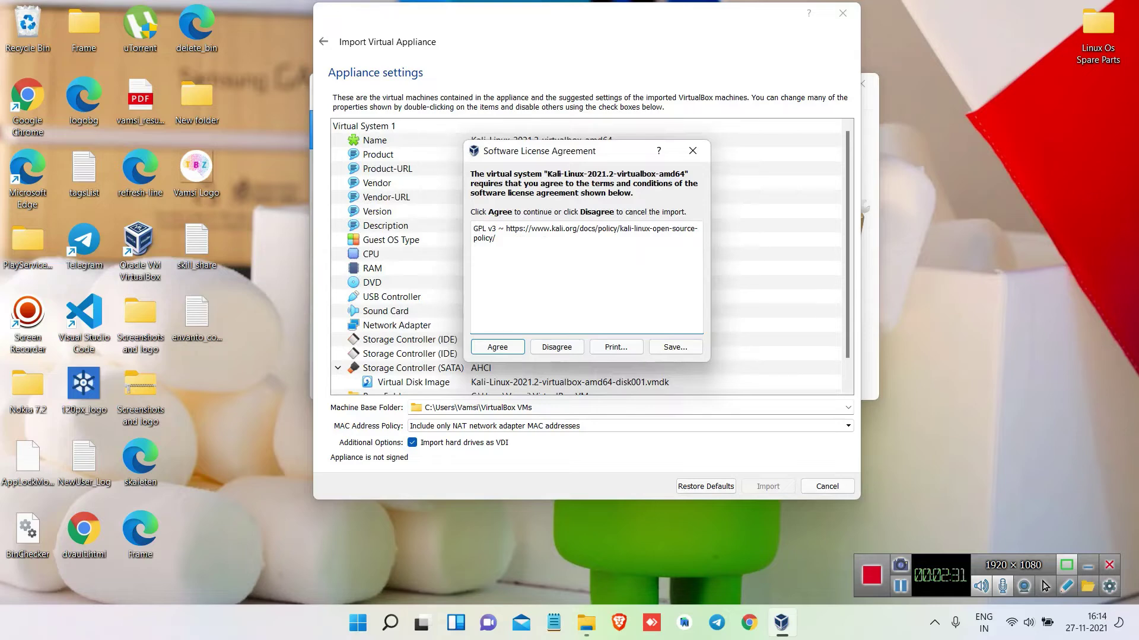
{"action": "left_click", "coordinate": [498, 347]}
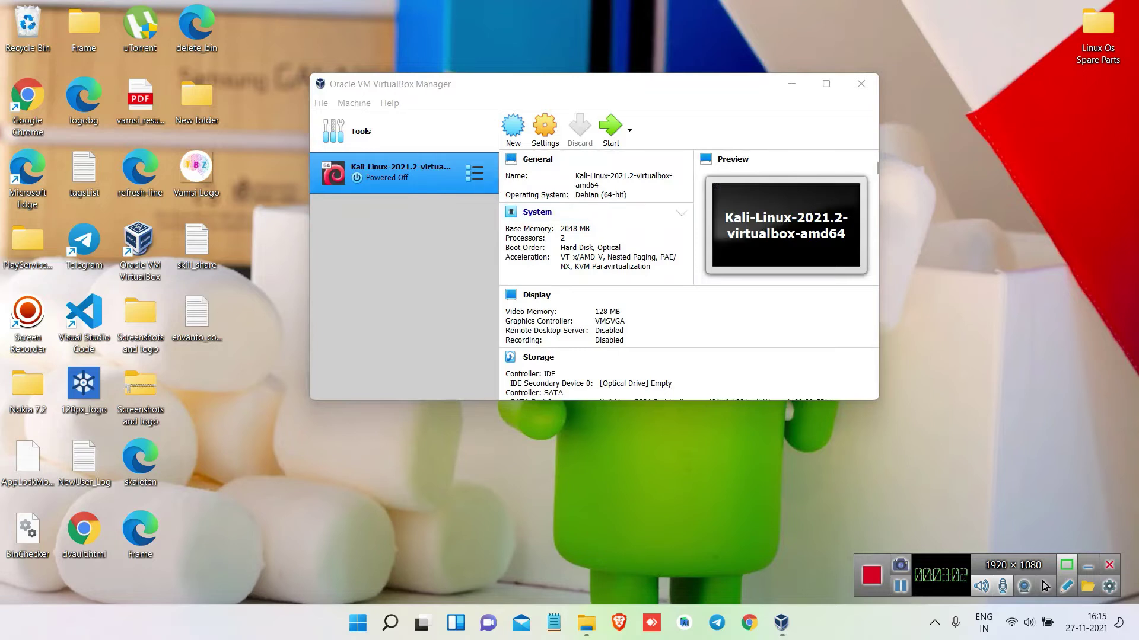
Open the settings of the imported Kali-Linux-2021.2-virtualbox-amd64 machine
{"action": "left_click_drag", "start_coordinate": [608, 84], "coordinate": [608, 45]}
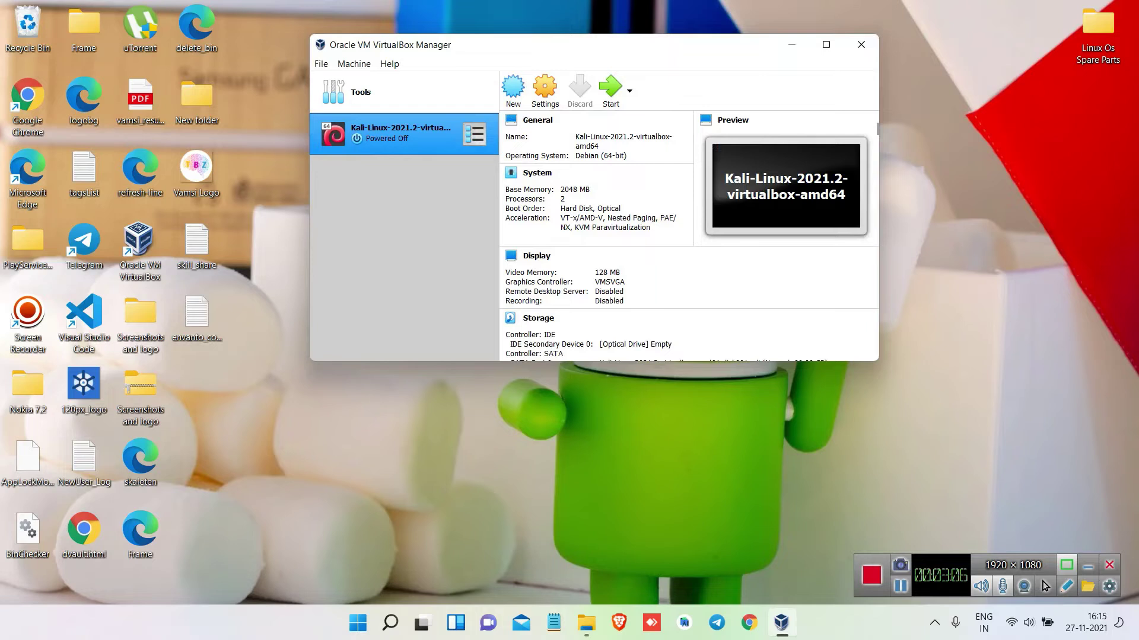
{"action": "left_click", "coordinate": [475, 134]}
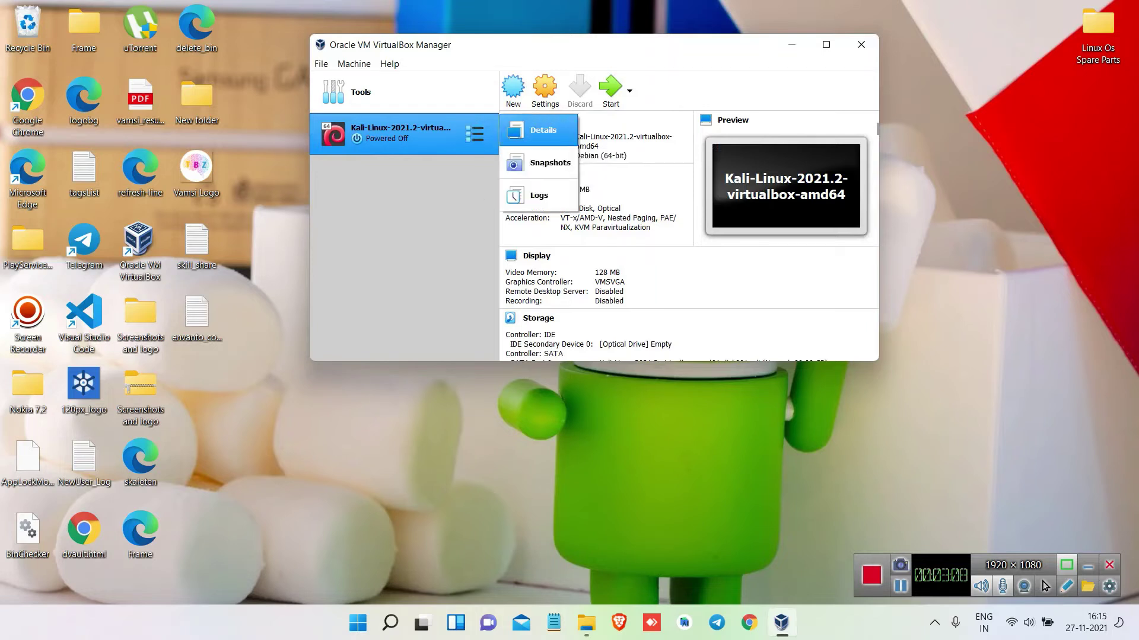
{"action": "left_click", "coordinate": [544, 91]}
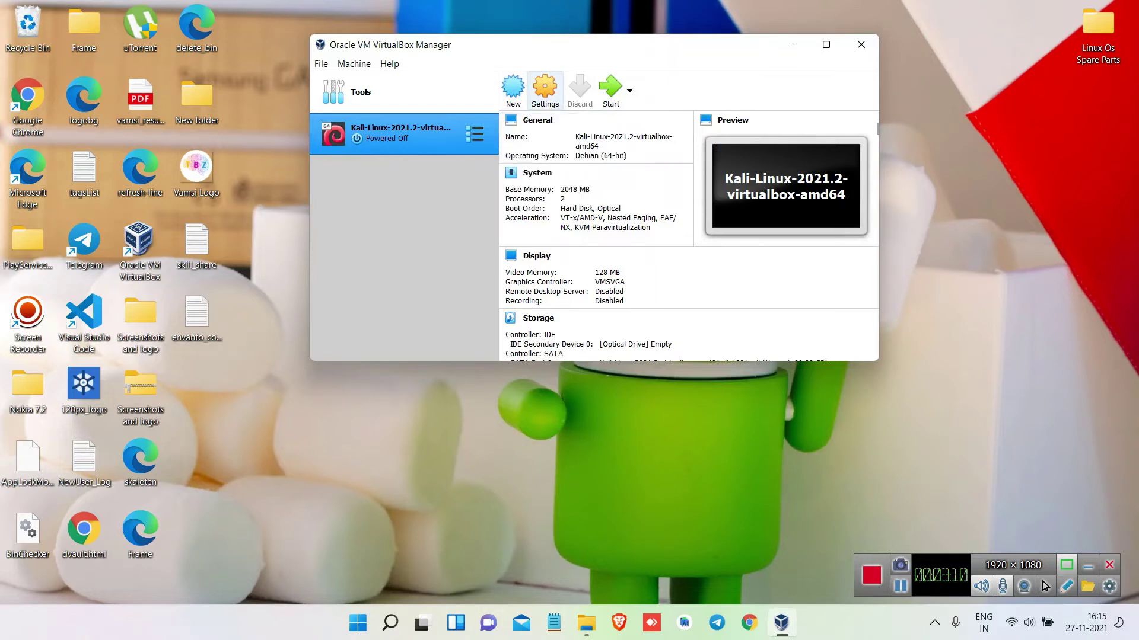
{"action": "left_click", "coordinate": [545, 91]}
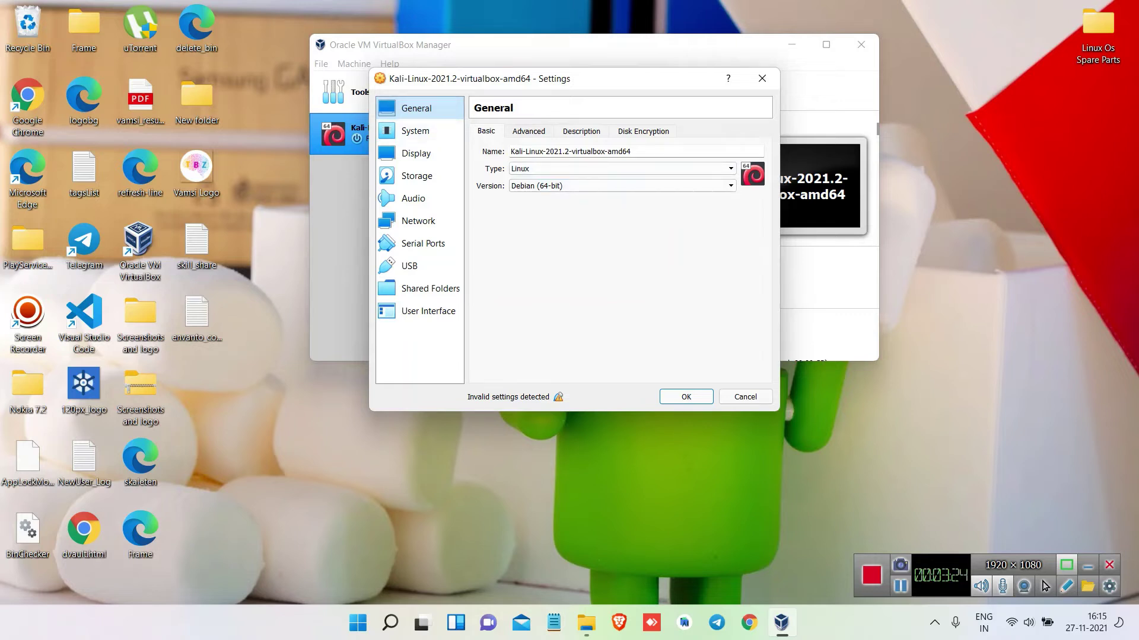
Set the machine's shared clipboard to Bidirectional in the advanced general settings, and view its description
{"action": "left_click", "coordinate": [529, 131]}
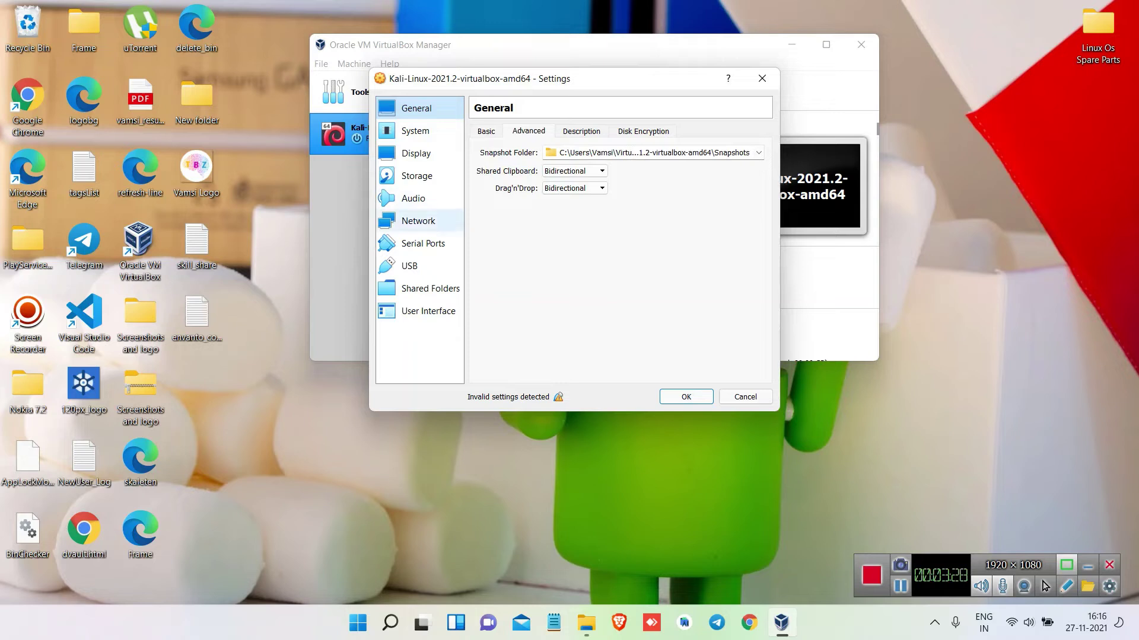
{"action": "mouse_move", "coordinate": [197, 167]}
{"action": "left_mouse_down"}
{"action": "mouse_move", "coordinate": [1060, 220]}
{"action": "mouse_move", "coordinate": [534, 196]}
{"action": "mouse_move", "coordinate": [121, 150]}
{"action": "mouse_move", "coordinate": [184, 153]}
{"action": "mouse_move", "coordinate": [197, 167]}
{"action": "left_mouse_up"}
{"action": "left_click", "coordinate": [574, 170]}
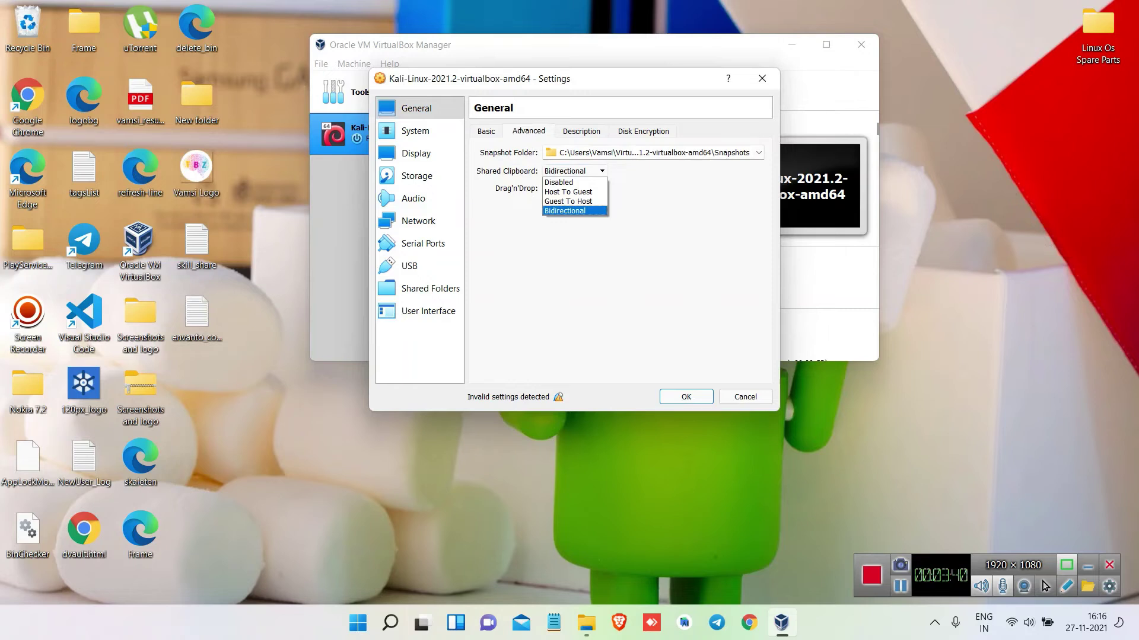
{"action": "left_click", "coordinate": [575, 211]}
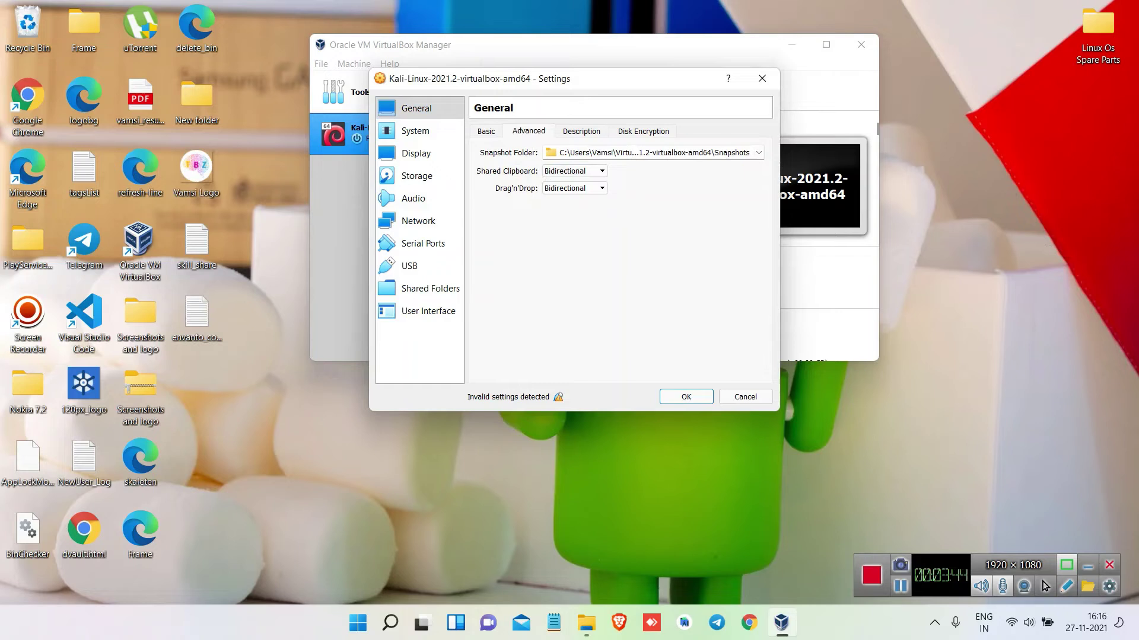
{"action": "left_click", "coordinate": [582, 131]}
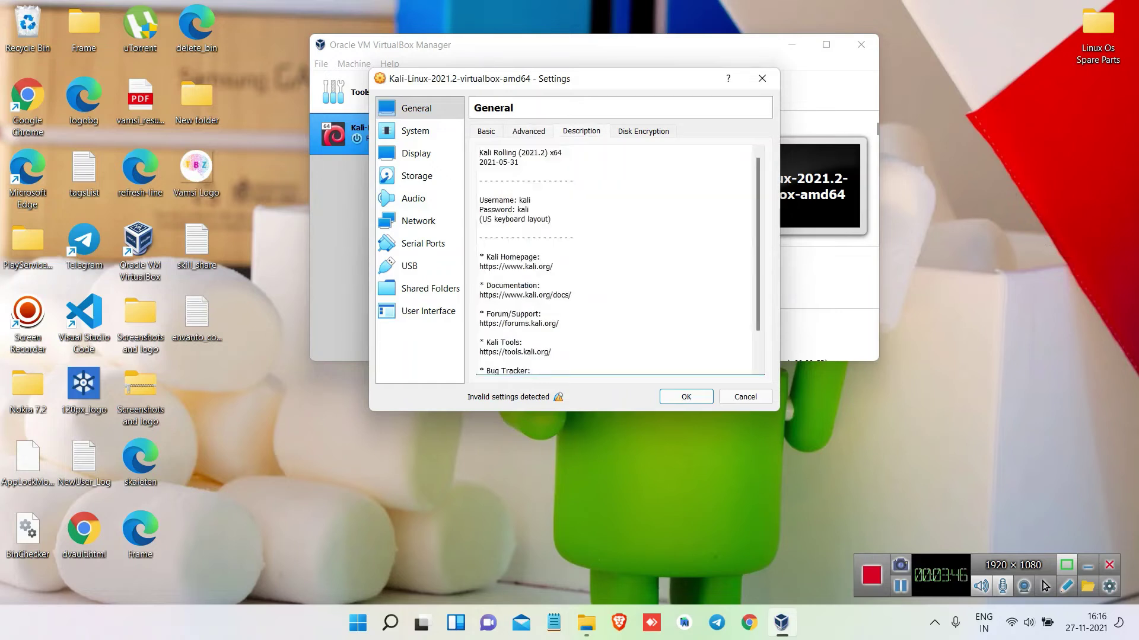
Examine the default username and password given in the machine's description
{"action": "double_click", "coordinate": [524, 201]}
{"action": "double_click", "coordinate": [514, 209]}
{"action": "double_click", "coordinate": [523, 210]}
{"action": "double_click", "coordinate": [524, 200]}
Review the machine's System settings, including Processor and Acceleration, and its Display, Storage, Audio, Network and Serial Ports settings
{"action": "left_click", "coordinate": [415, 130]}
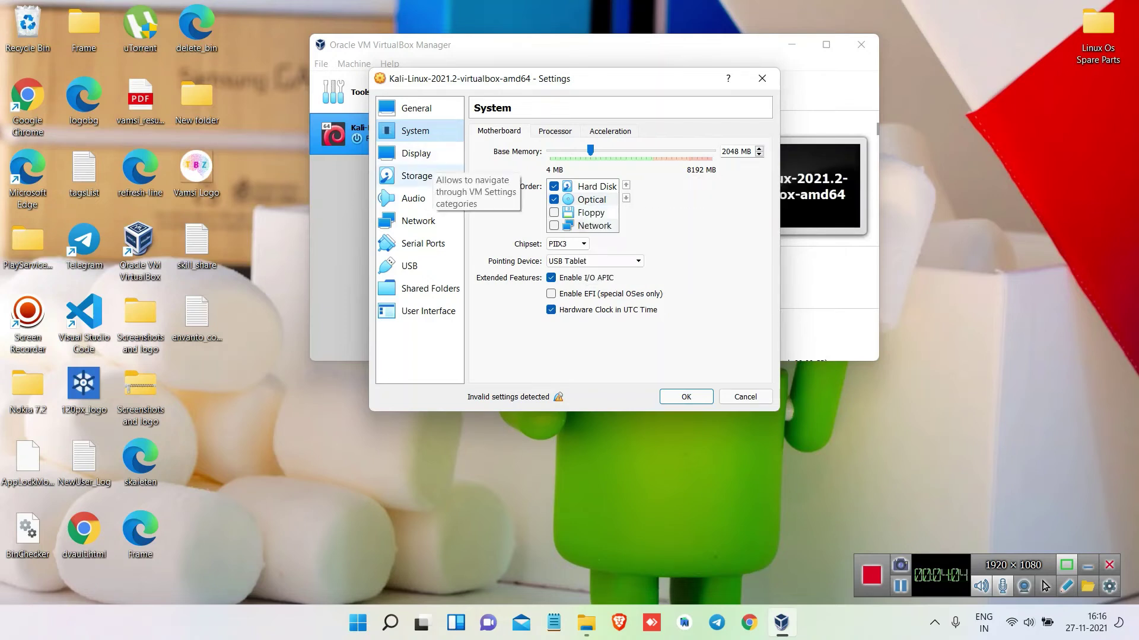
{"action": "left_click", "coordinate": [554, 132]}
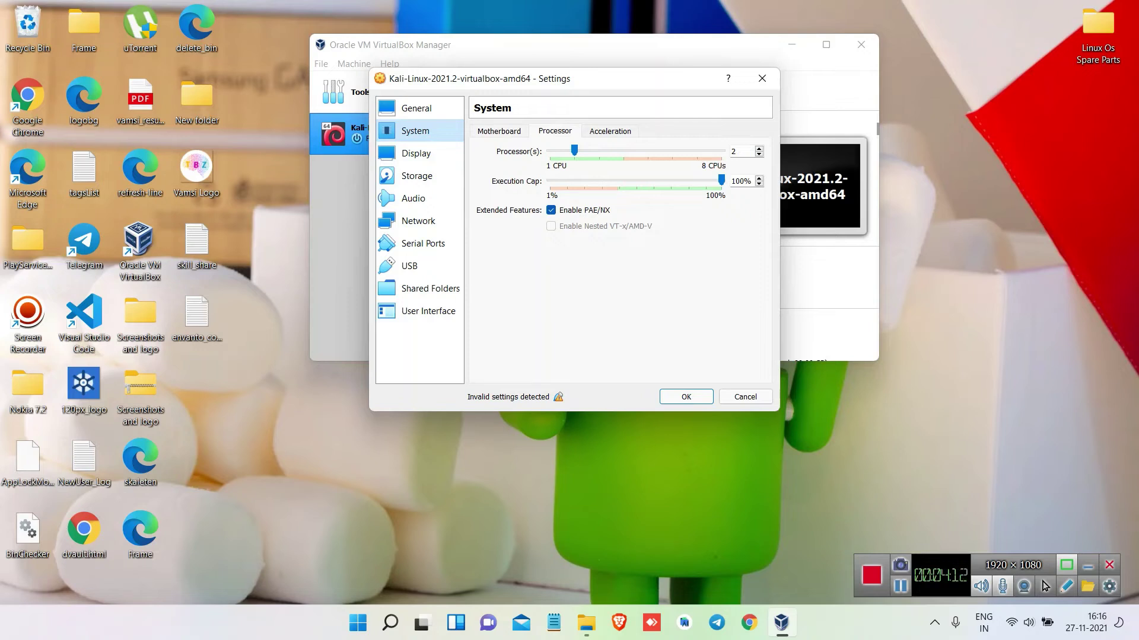
{"action": "left_click", "coordinate": [610, 131]}
{"action": "left_click", "coordinate": [416, 153]}
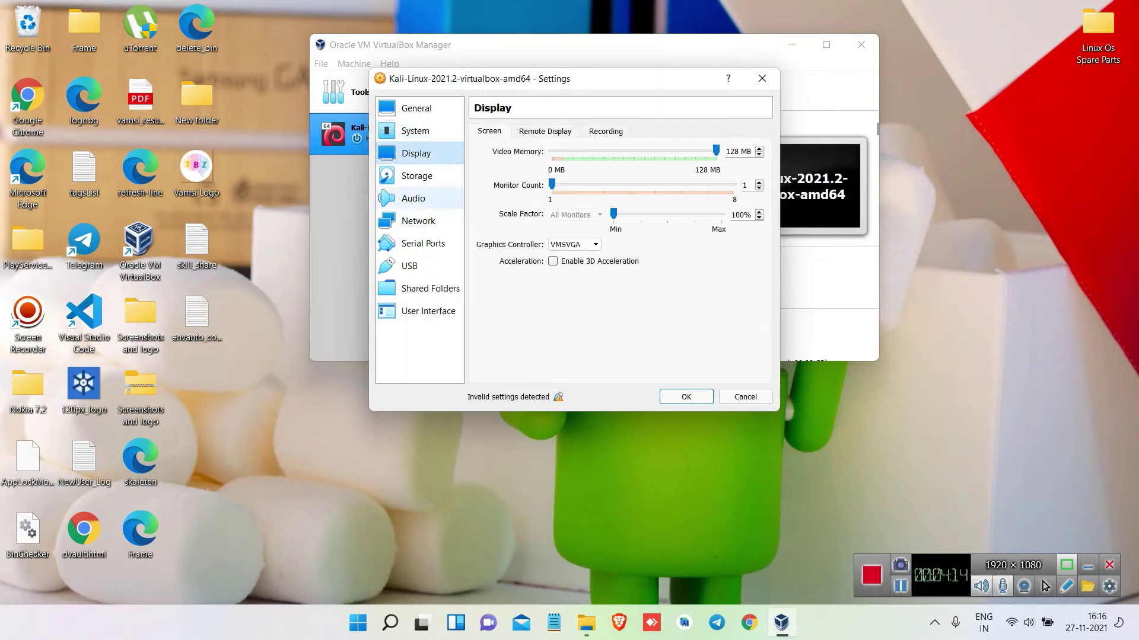
{"action": "left_click", "coordinate": [417, 175]}
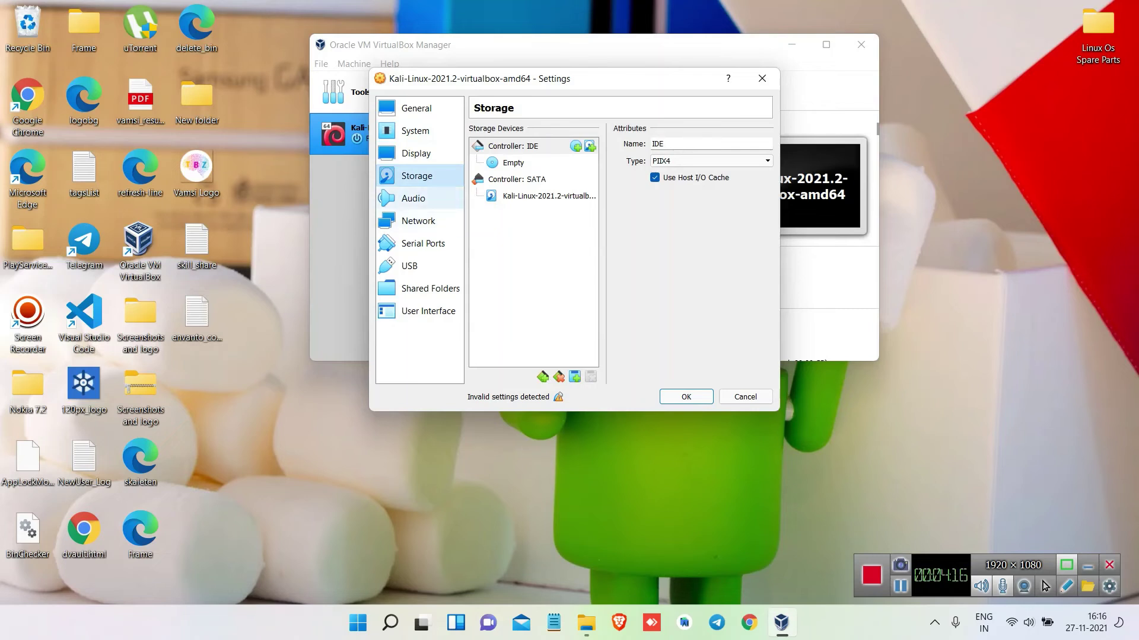
{"action": "left_click", "coordinate": [413, 198]}
{"action": "left_click", "coordinate": [418, 221]}
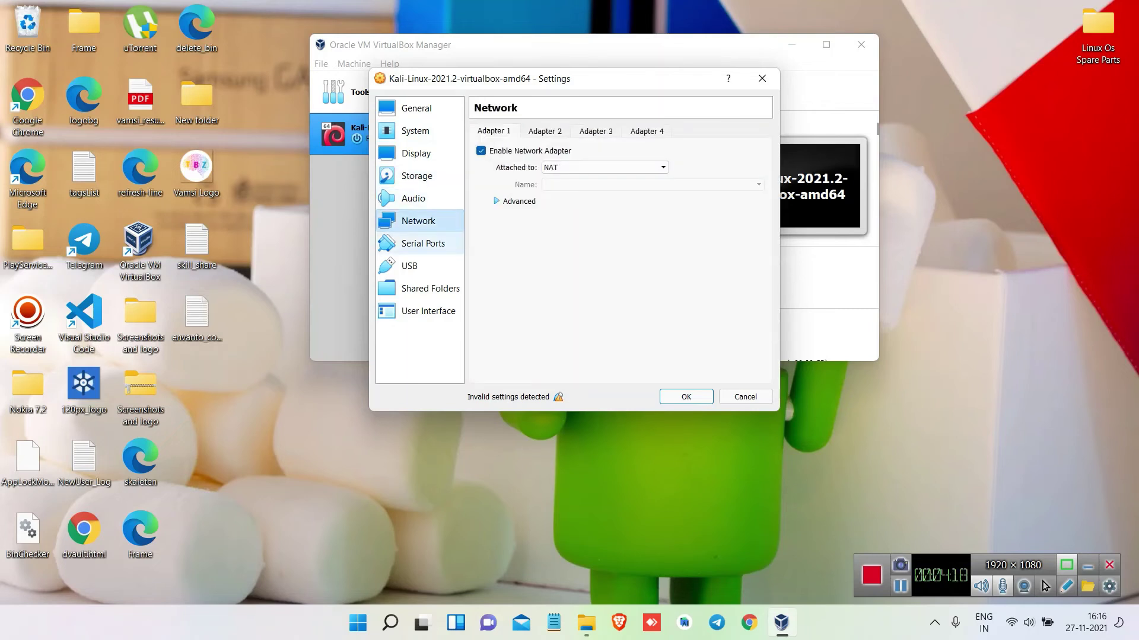
{"action": "left_click", "coordinate": [423, 243]}
Set the machine's USB controller to USB 1.1 (OHCI) and save the settings
{"action": "left_click", "coordinate": [409, 266]}
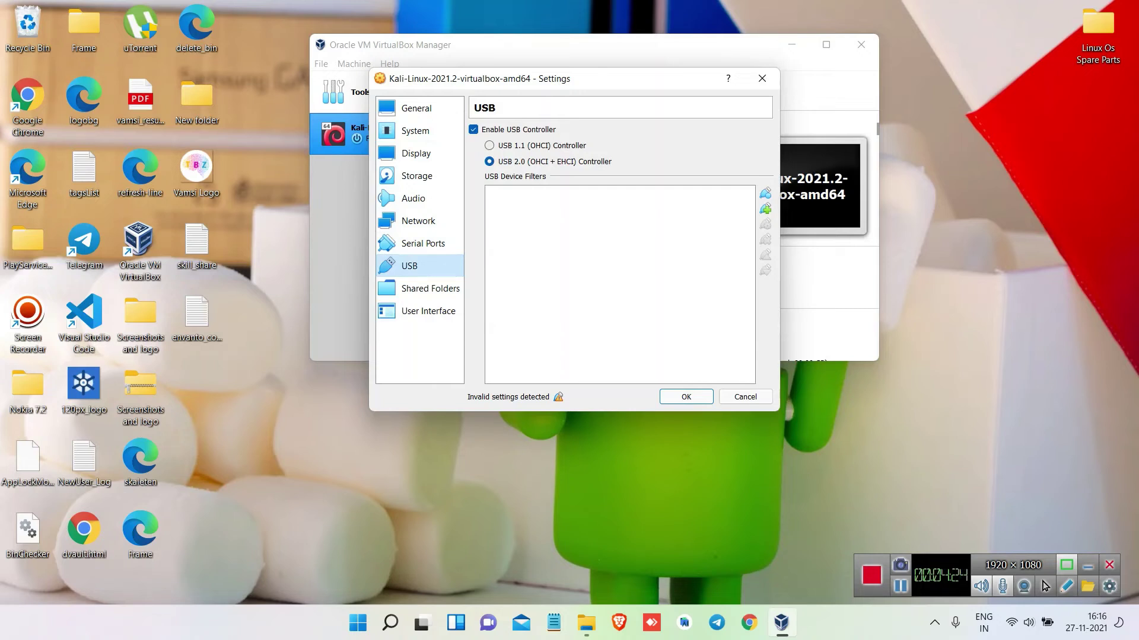
{"action": "left_click", "coordinate": [489, 145]}
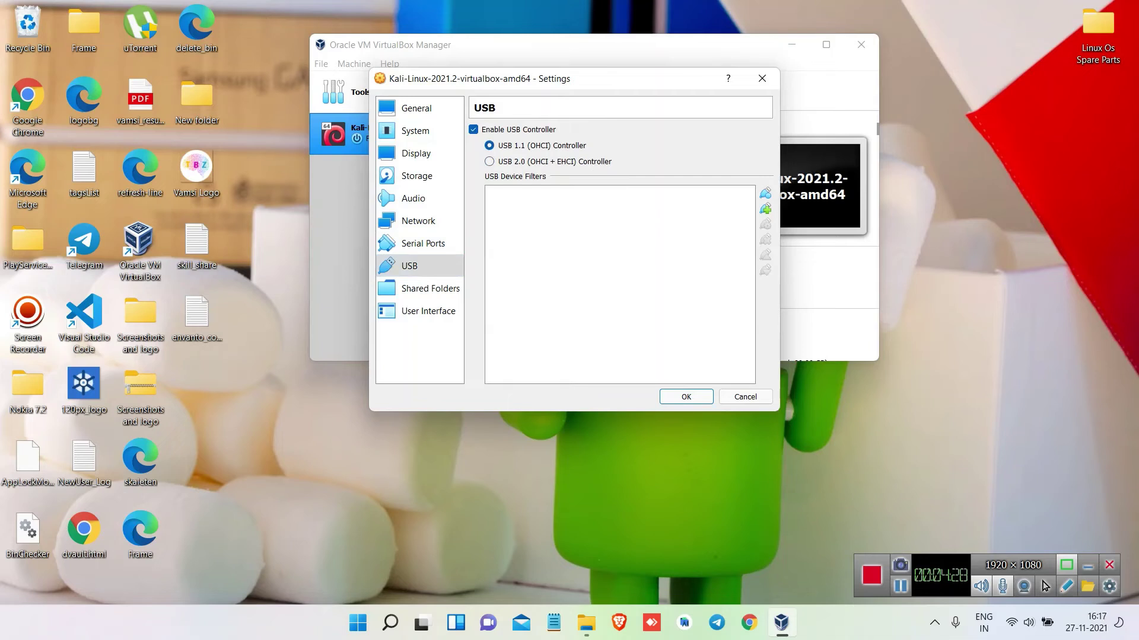
{"action": "left_click", "coordinate": [687, 396]}
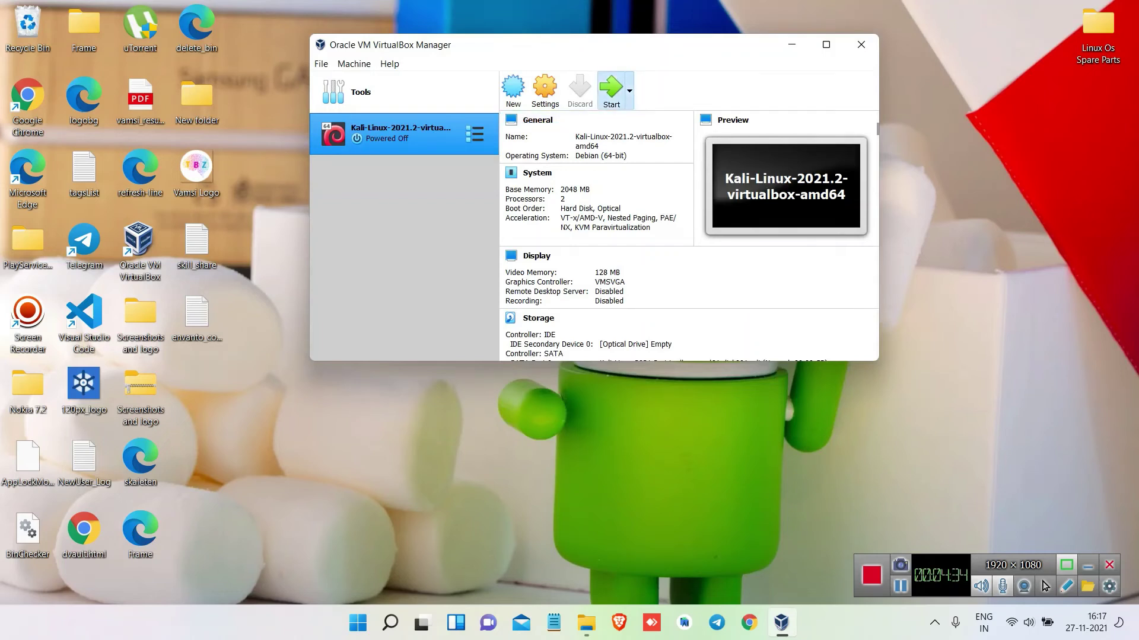
Start the Kali Linux virtual machine, dismiss the keyboard capture notice, and log in with the default username and account password
{"action": "left_click", "coordinate": [611, 90]}
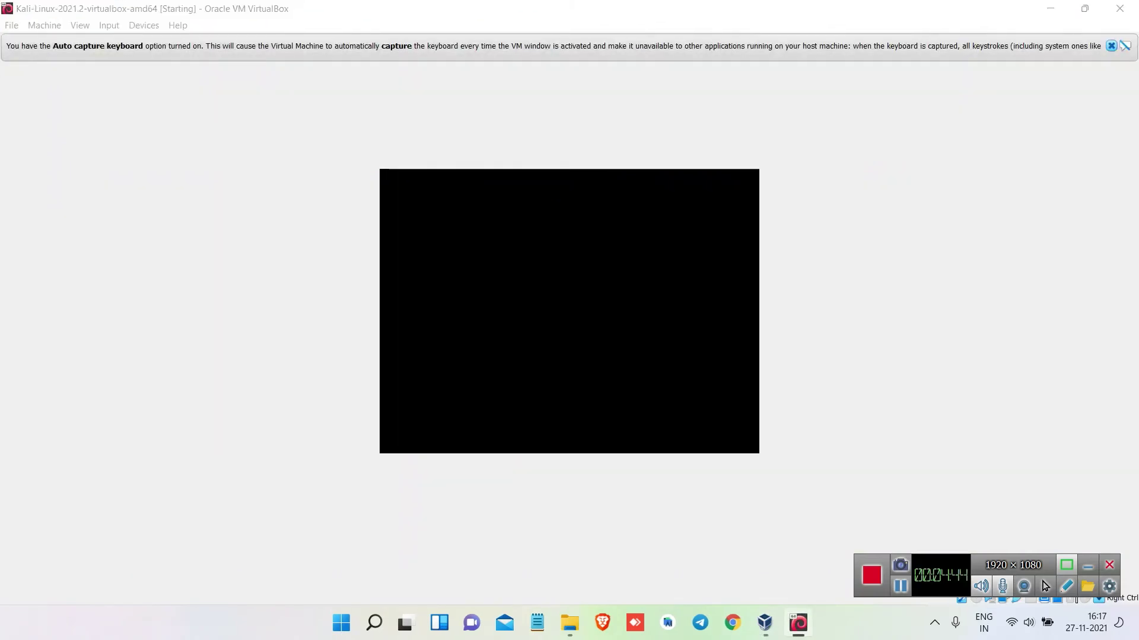
{"action": "left_click", "coordinate": [1111, 46]}
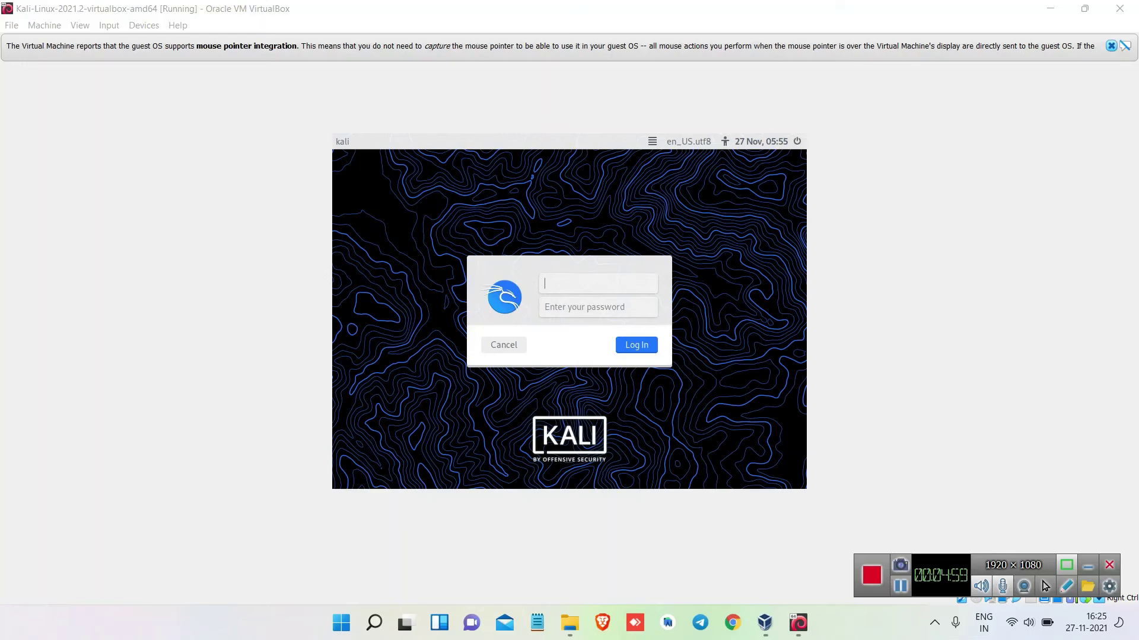
{"action": "type", "text": "kali"}
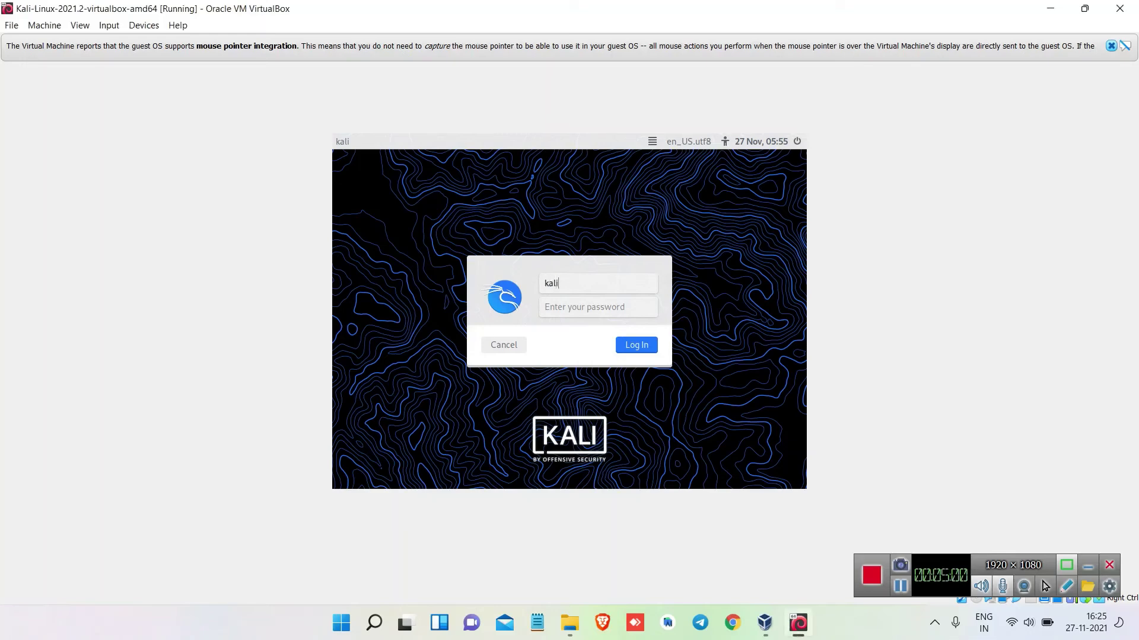
{"action": "key", "text": "Return"}
{"action": "type", "text": "kali"}
{"action": "key", "text": "Return"}
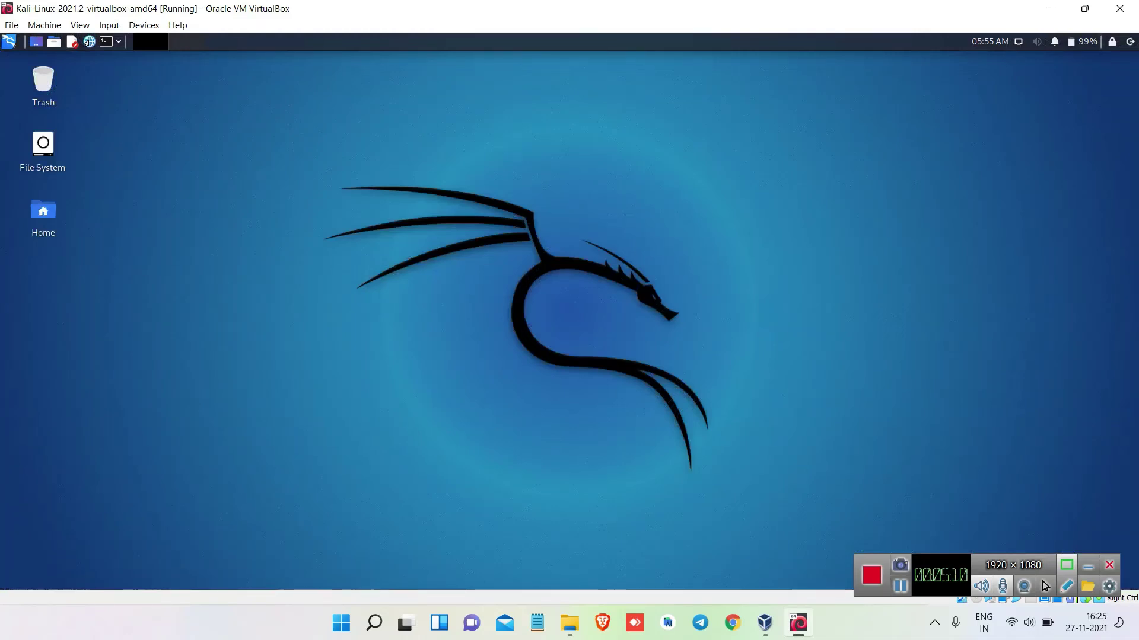
{"action": "left_click", "coordinate": [900, 586]}
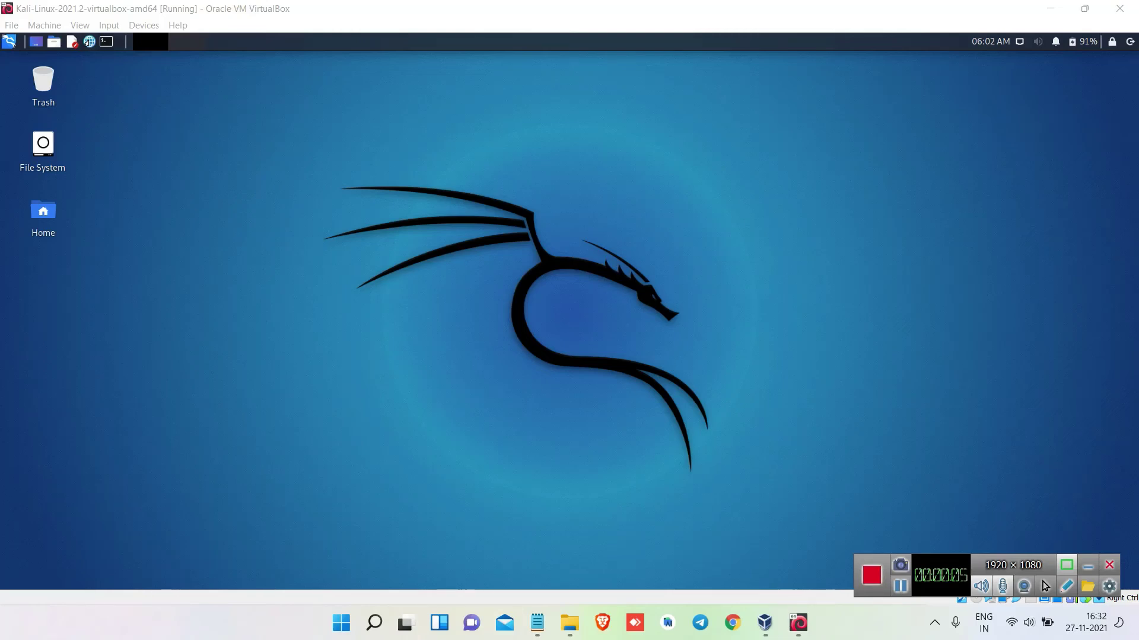
Open a terminal in Kali, switch to root with sudo su using the account password, and clear the screen
{"action": "left_click", "coordinate": [106, 41]}
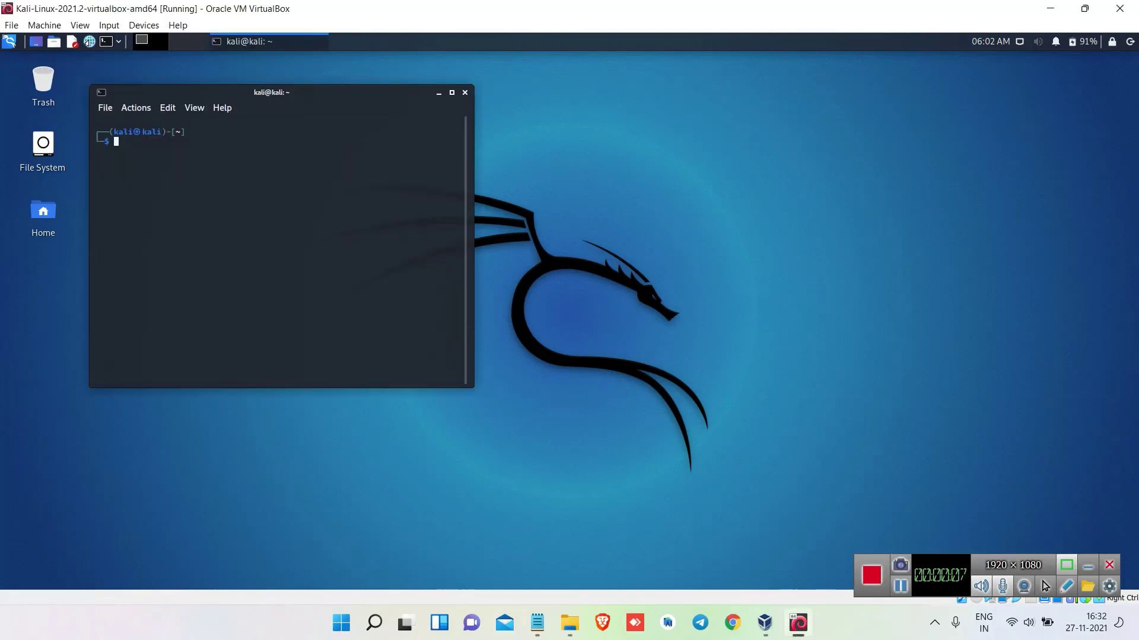
{"action": "type", "text": "sudo su"}
{"action": "key", "text": "Return"}
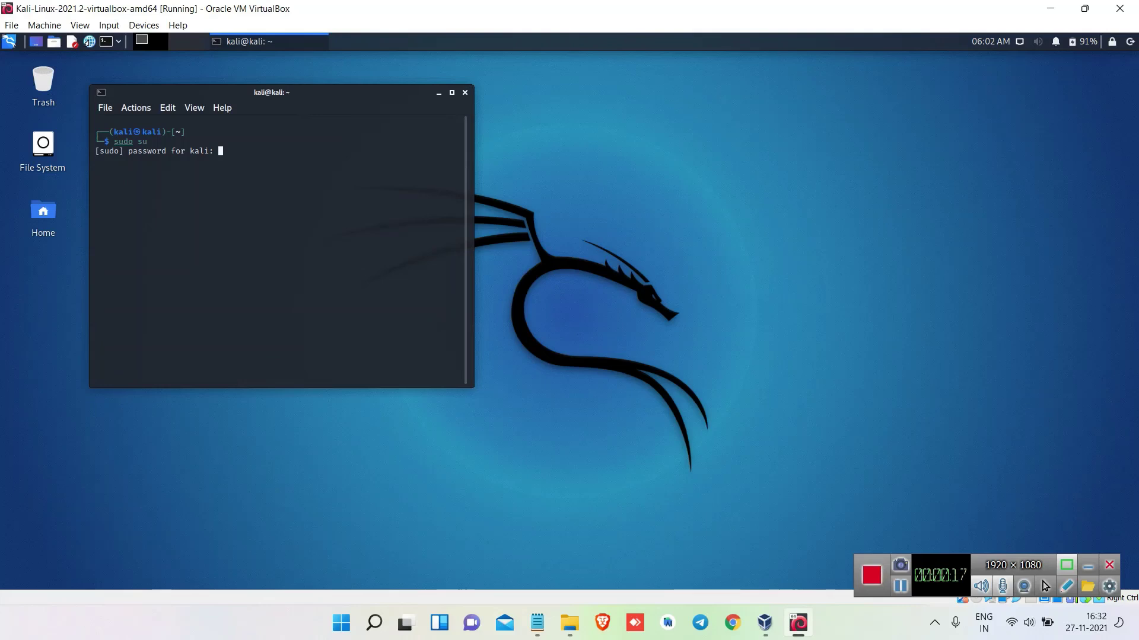
{"action": "key", "text": "Return"}
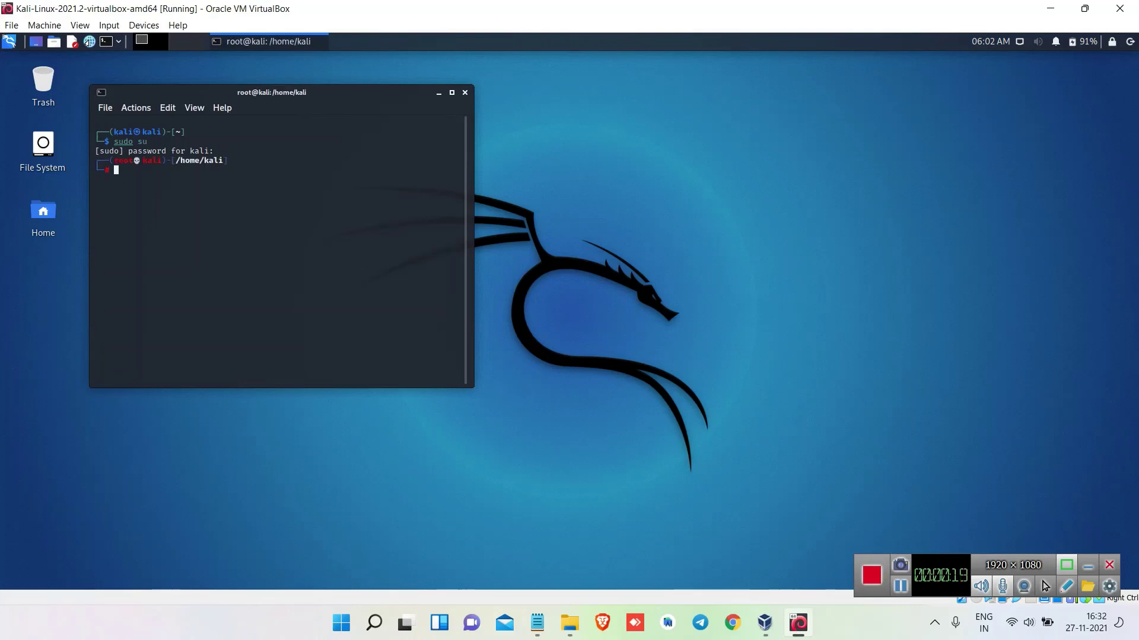
{"action": "type", "text": "clear"}
{"action": "key", "text": "Return"}
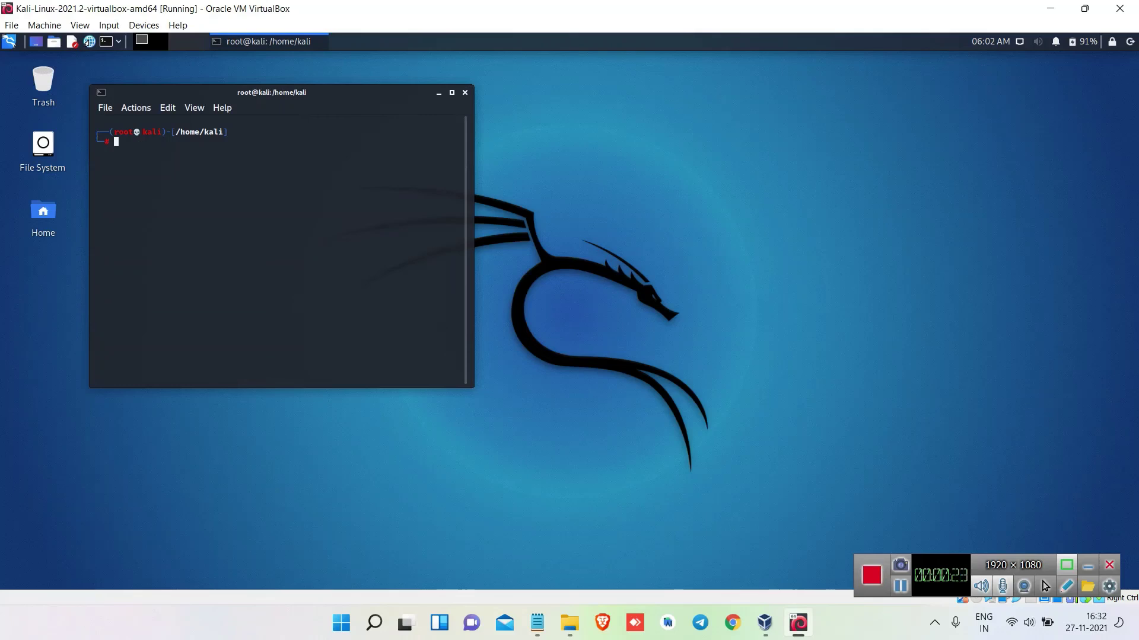
Maximize the terminal window and refresh the package lists with apt update
{"action": "left_click", "coordinate": [452, 93]}
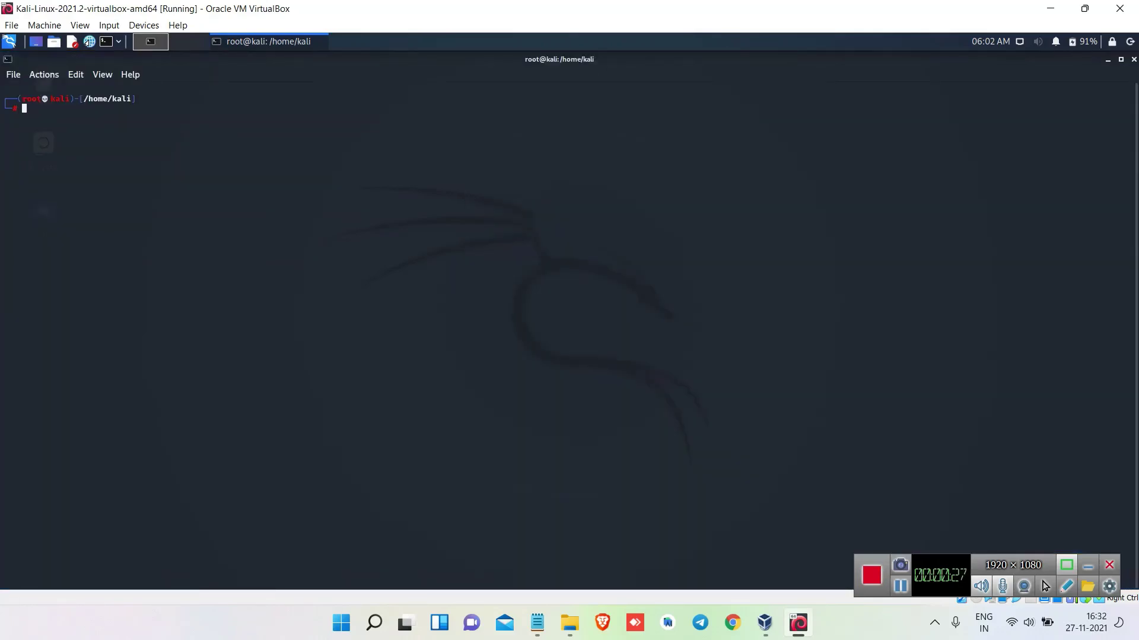
{"action": "type", "text": "apt update"}
{"action": "key", "text": "Return"}
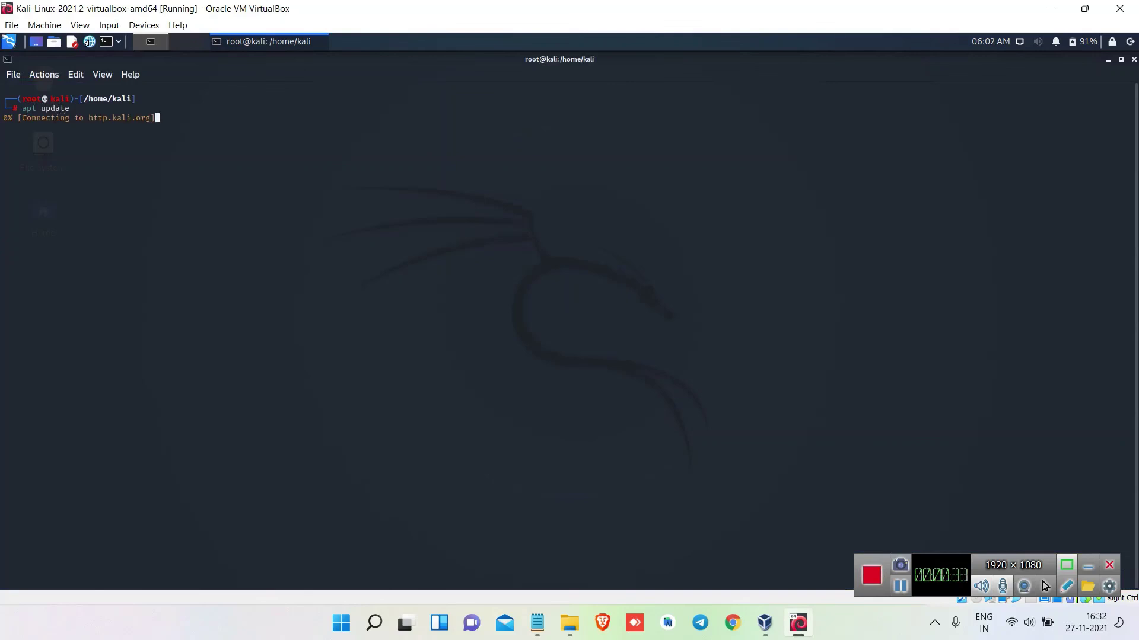